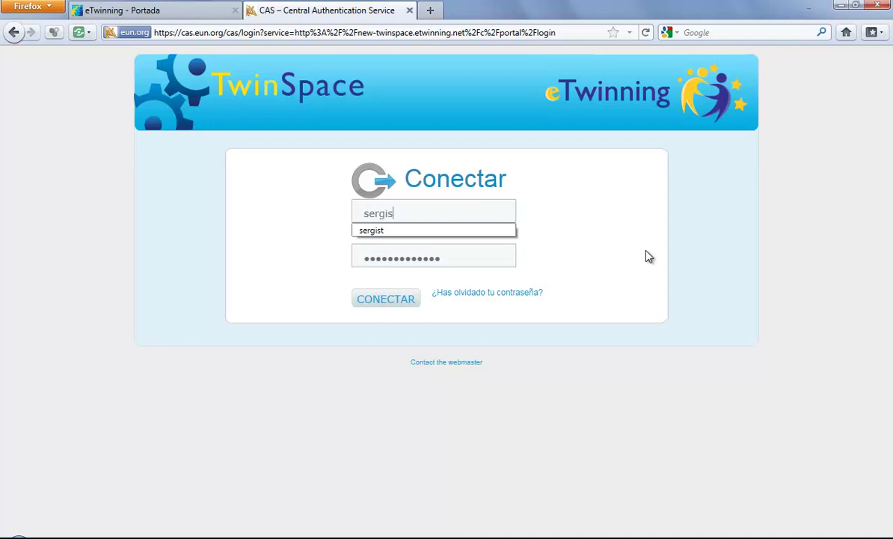
# Enter the account password and sign in to the TwinSpace.
pyautogui.press('Tab')
pyautogui.write('a•••••')
pyautogui.press('Return')
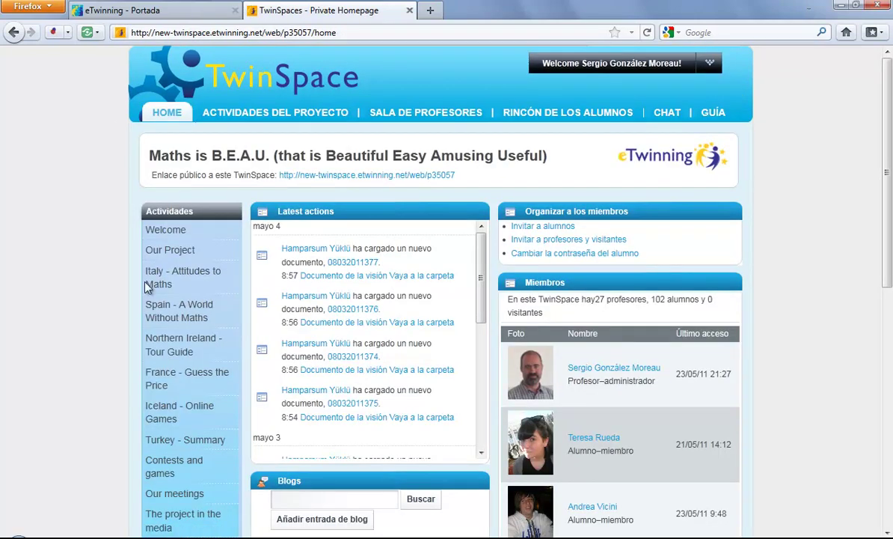
# Look over the project home page, including its activities list, latest actions, blogs, mailbox and calendar.
pyautogui.scroll(-3, 172, 252)
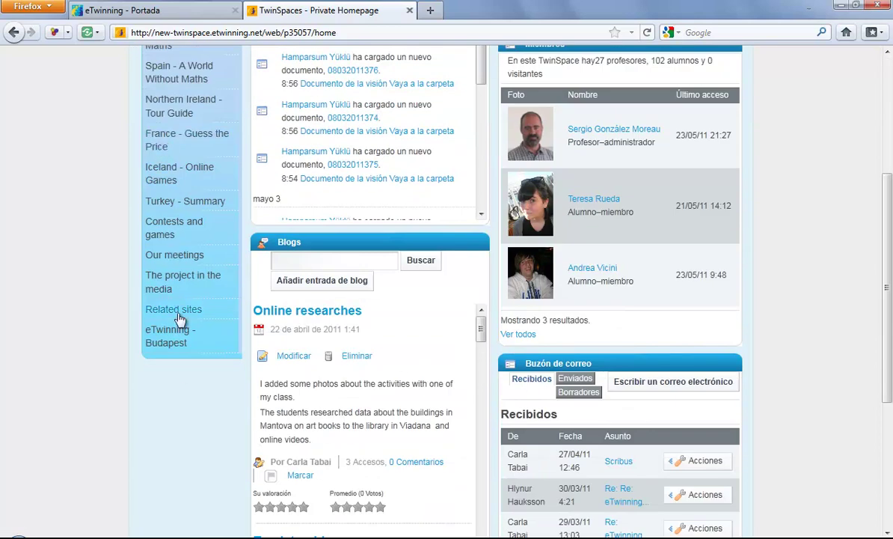
pyautogui.scroll(3, 179, 374)
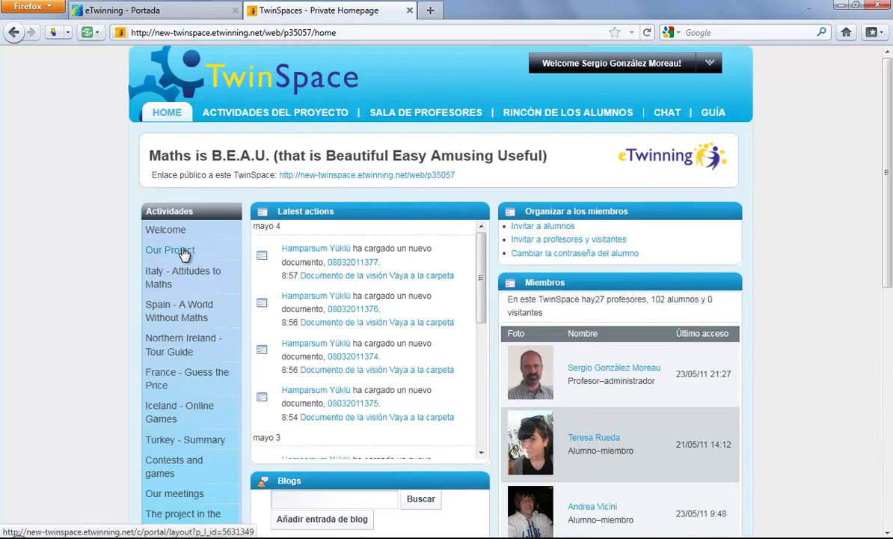
pyautogui.scroll(-1, 188, 277)
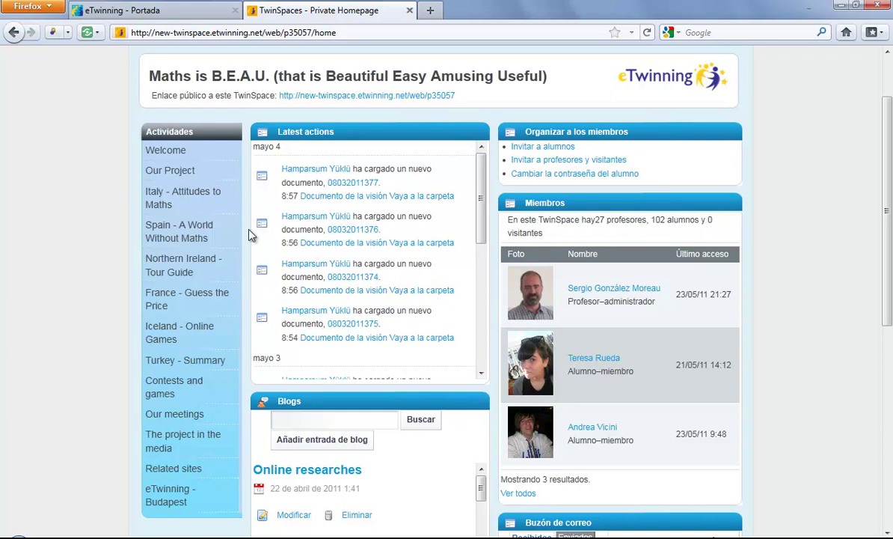
pyautogui.moveTo(482, 177); pyautogui.dragTo(503, 280)
pyautogui.scroll(-3, 854, 279)
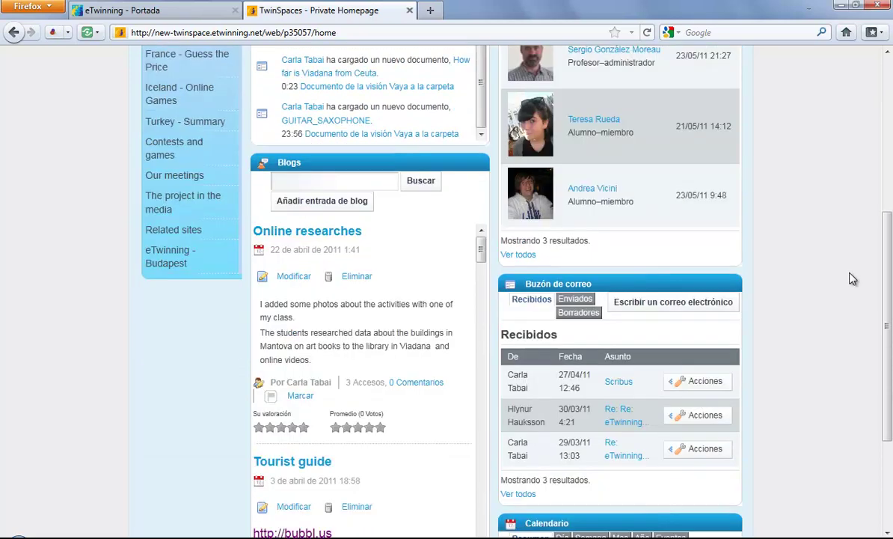
pyautogui.scroll(-4, 303, 193)
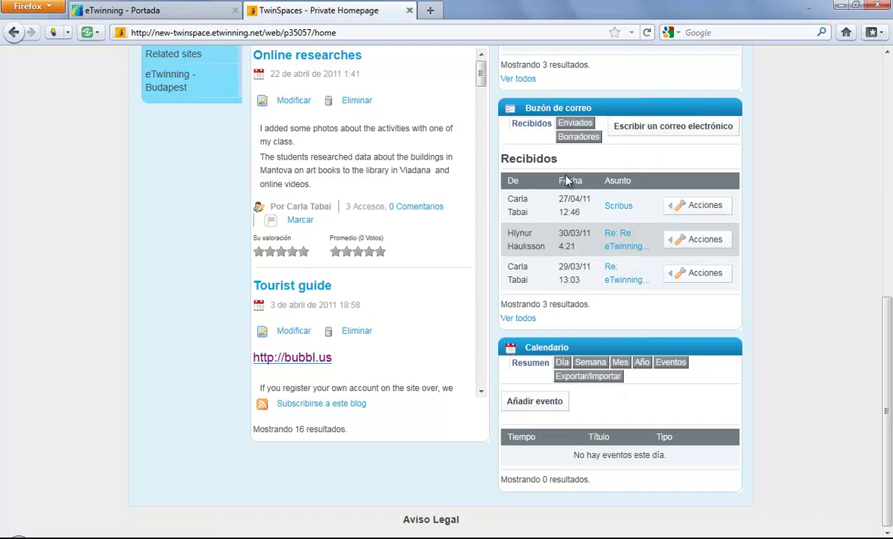
pyautogui.scroll(6, 740, 199)
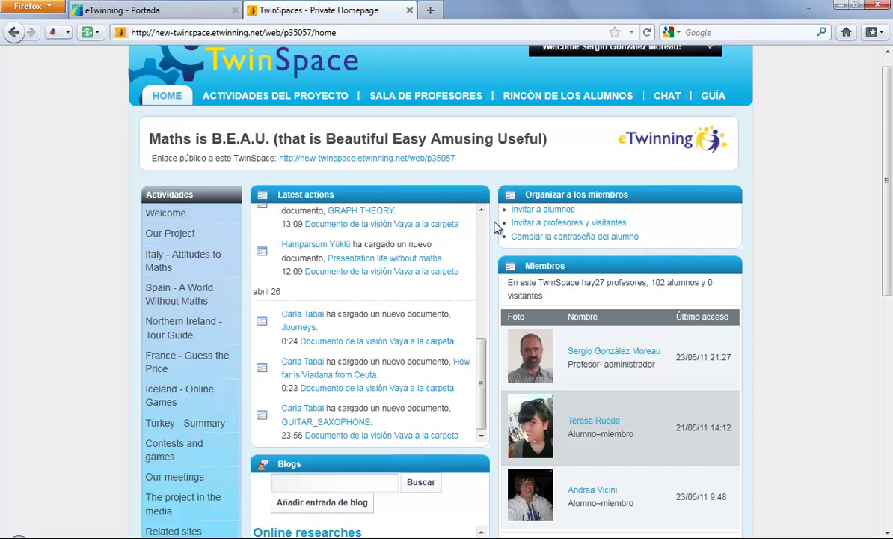
# View the student invitation form extended to six rows and the form for inviting teachers and visitors, returning to the home page.
pyautogui.click(516, 209)
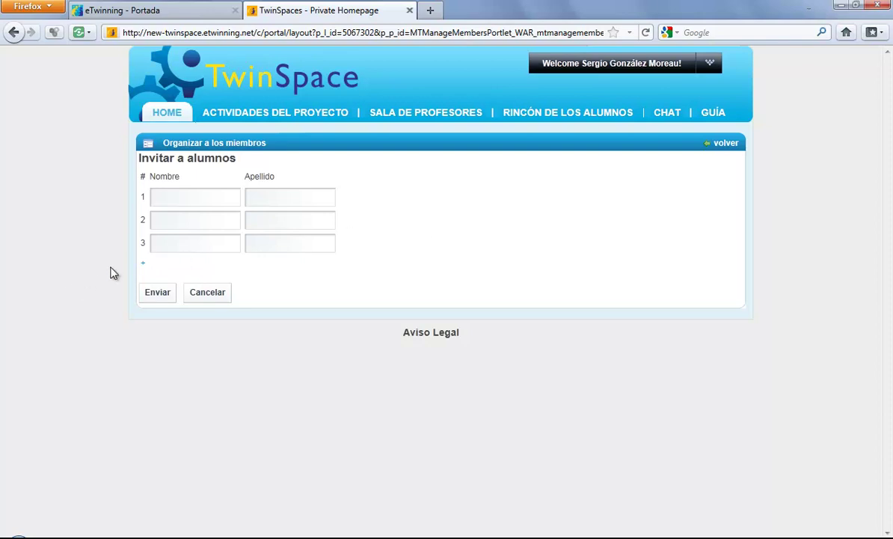
pyautogui.click(143, 268)
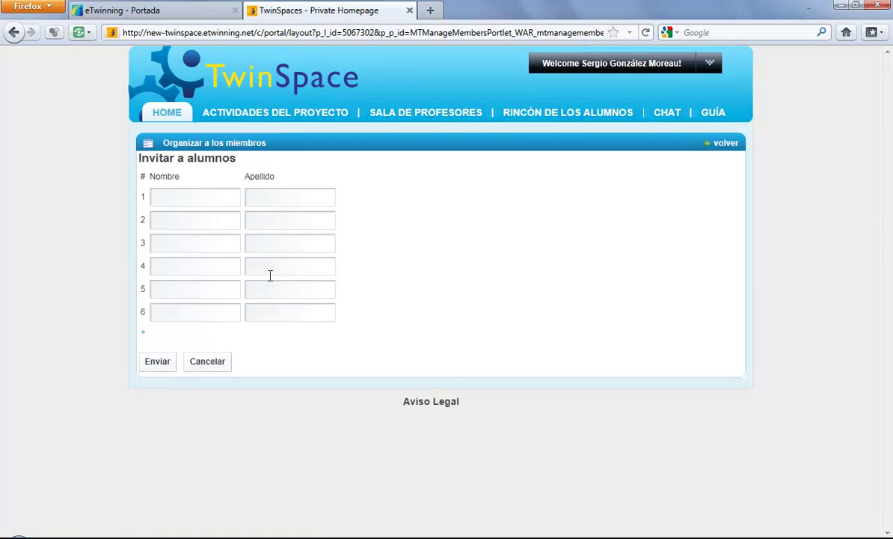
pyautogui.click(157, 117)
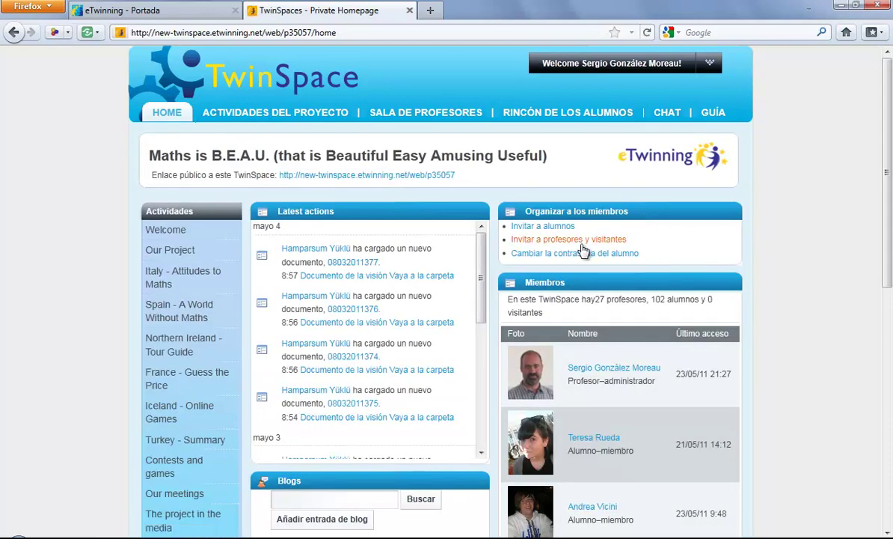
pyautogui.click(582, 241)
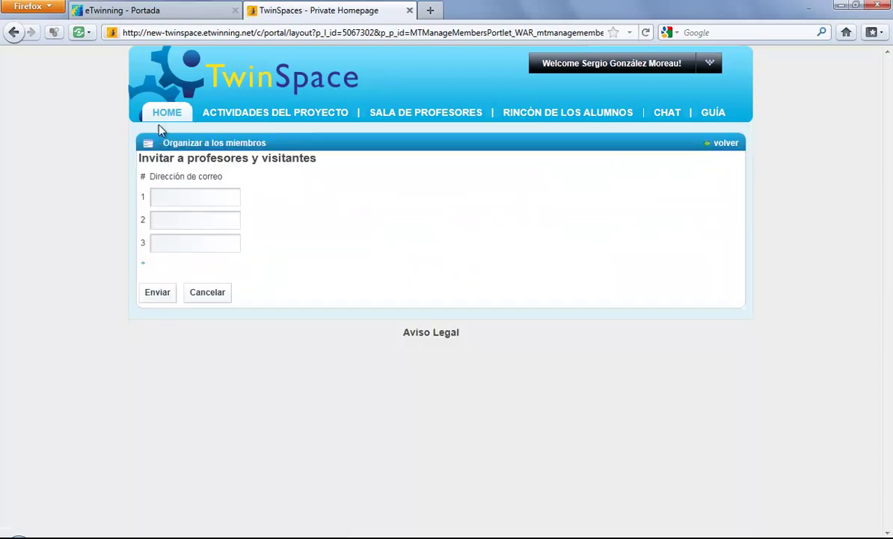
pyautogui.click(160, 114)
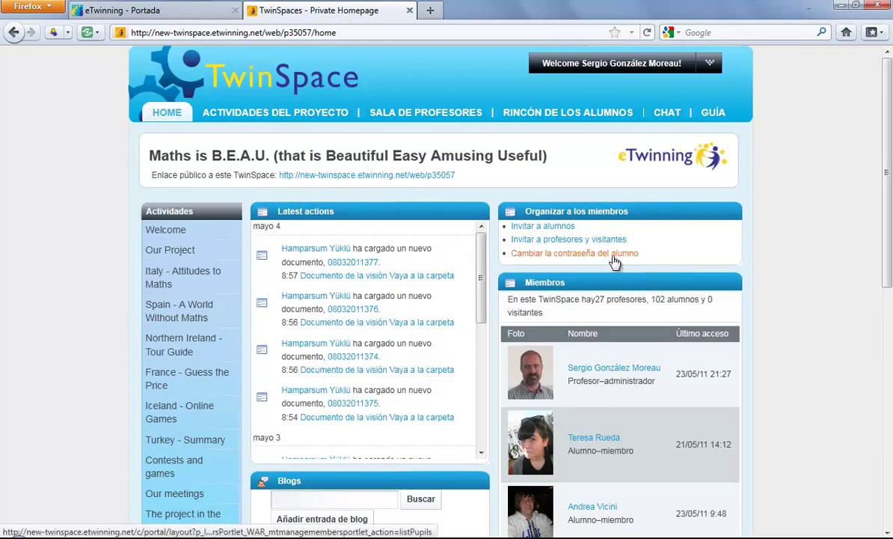
# View the student list for changing passwords and the actions offered for the first student, and return to the home page.
pyautogui.click(575, 253)
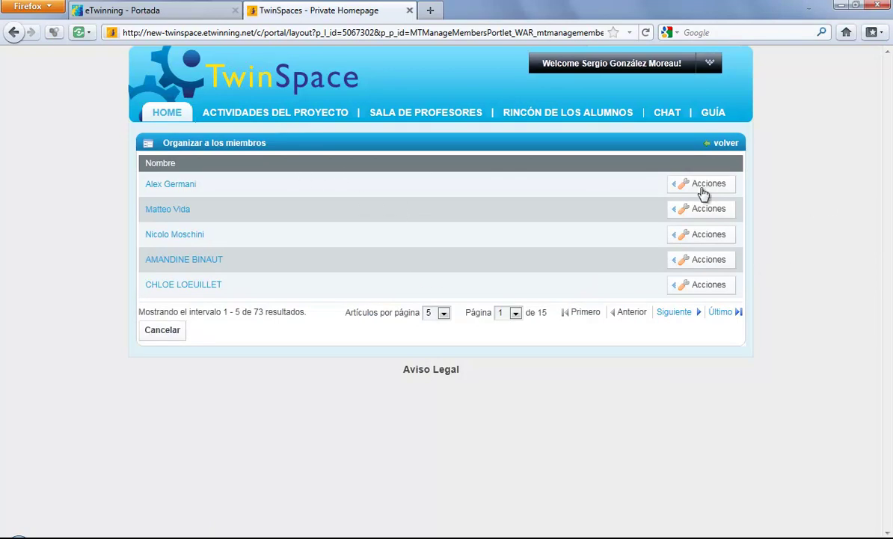
pyautogui.click(690, 188)
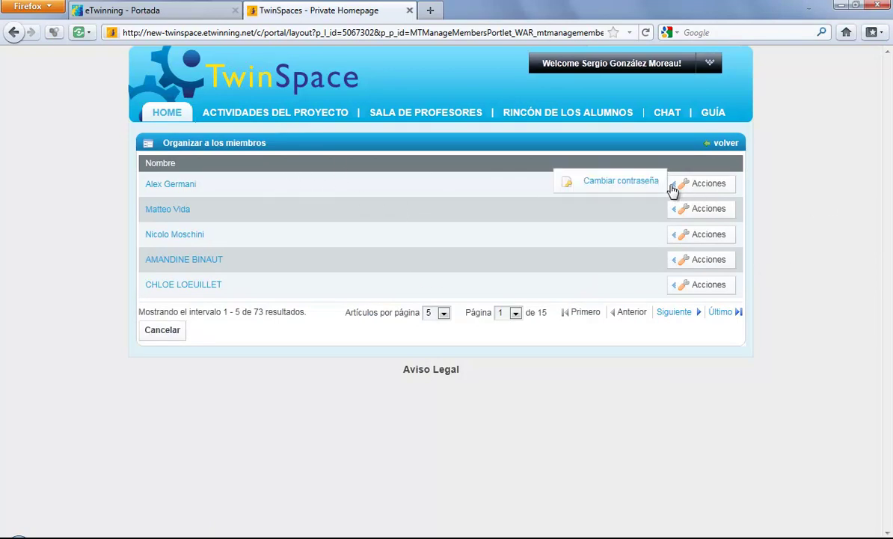
pyautogui.click(861, 216)
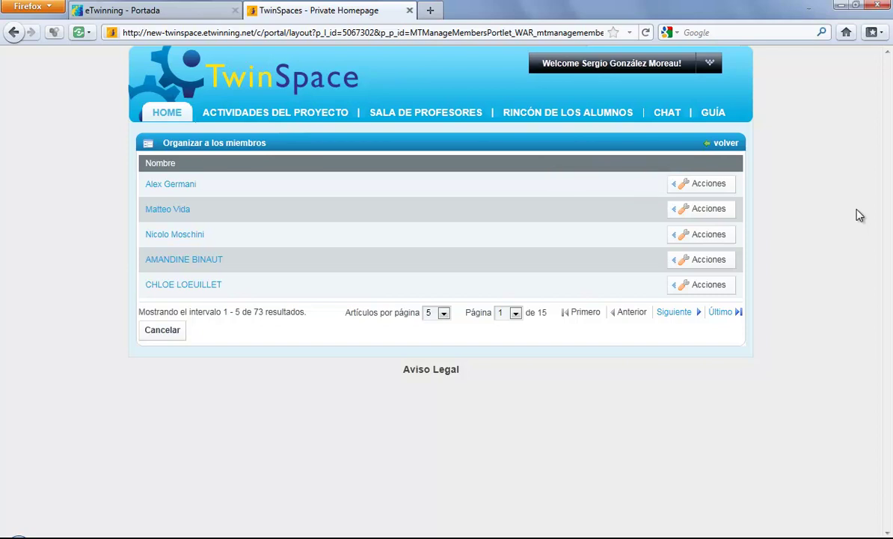
pyautogui.click(14, 34)
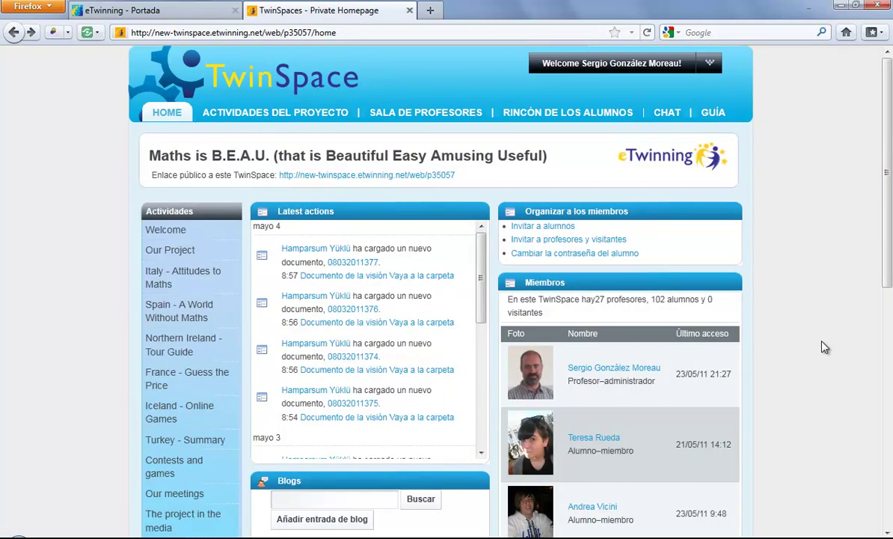
# View the full member list and the role options available for the first member, and return to the home page.
pyautogui.scroll(-2, 807, 297)
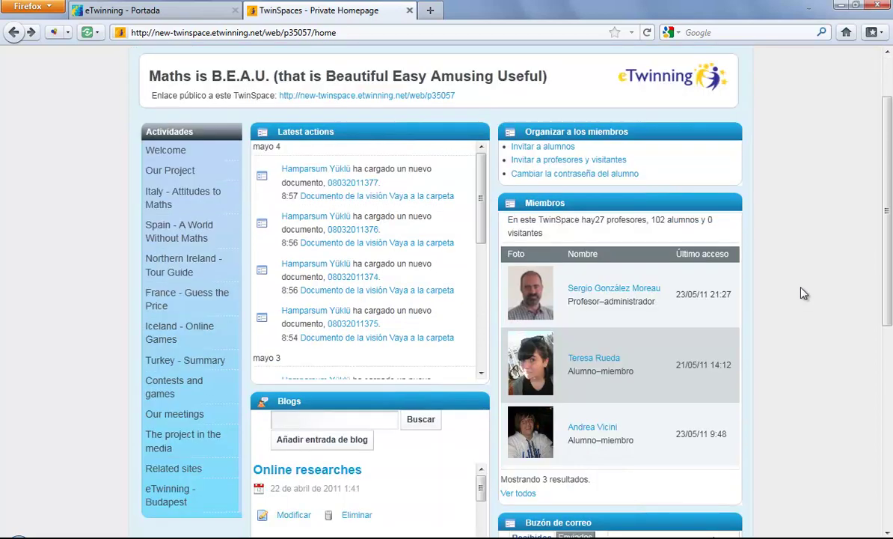
pyautogui.scroll(-2, 803, 293)
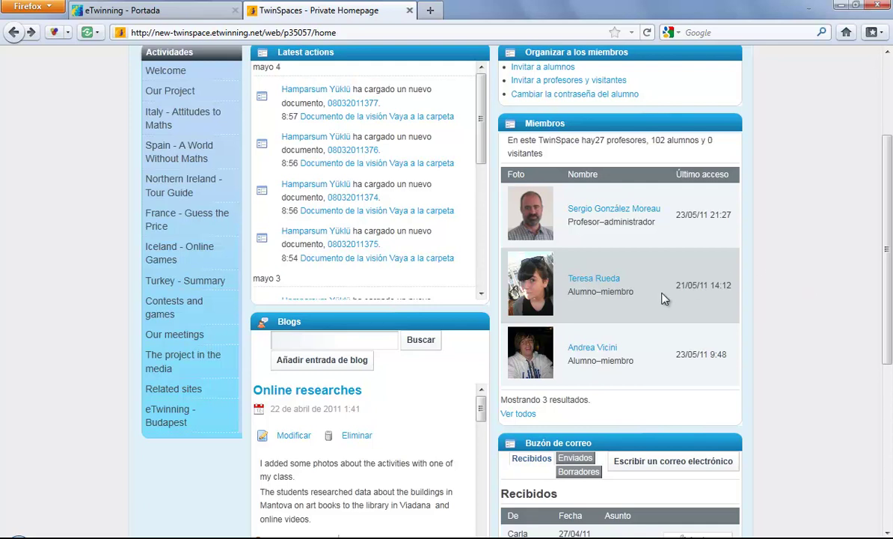
pyautogui.click(516, 413)
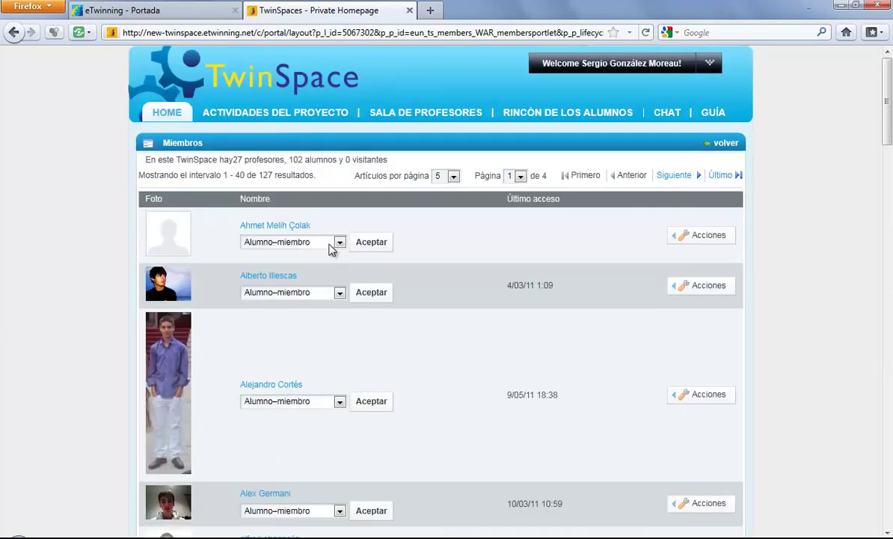
pyautogui.click(330, 245)
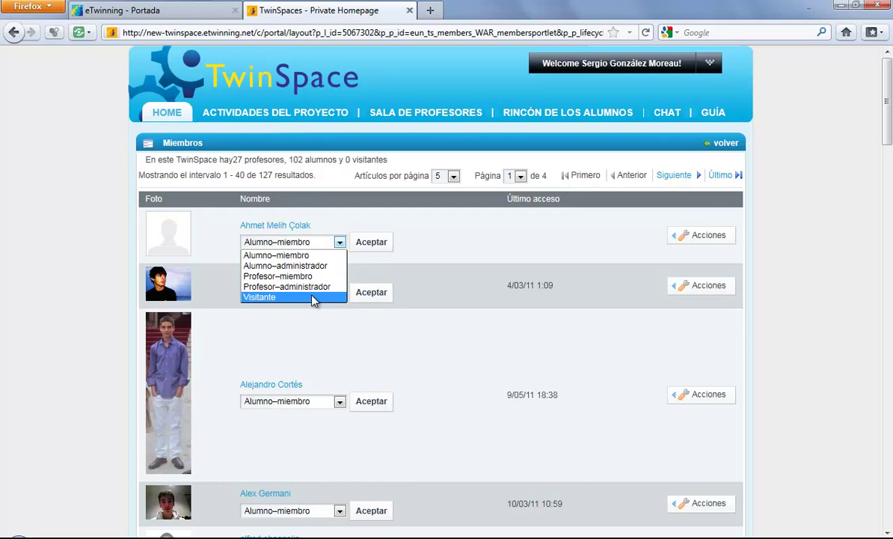
pyautogui.click(147, 117)
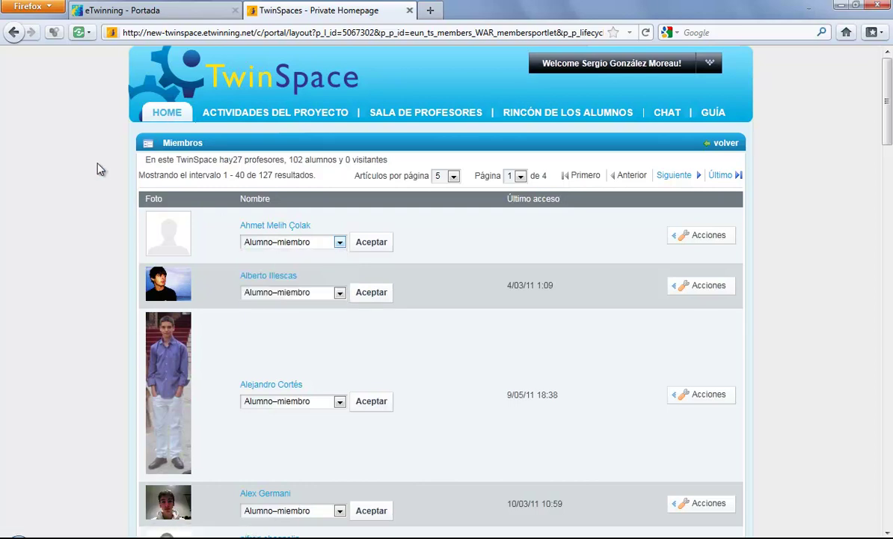
pyautogui.click(168, 115)
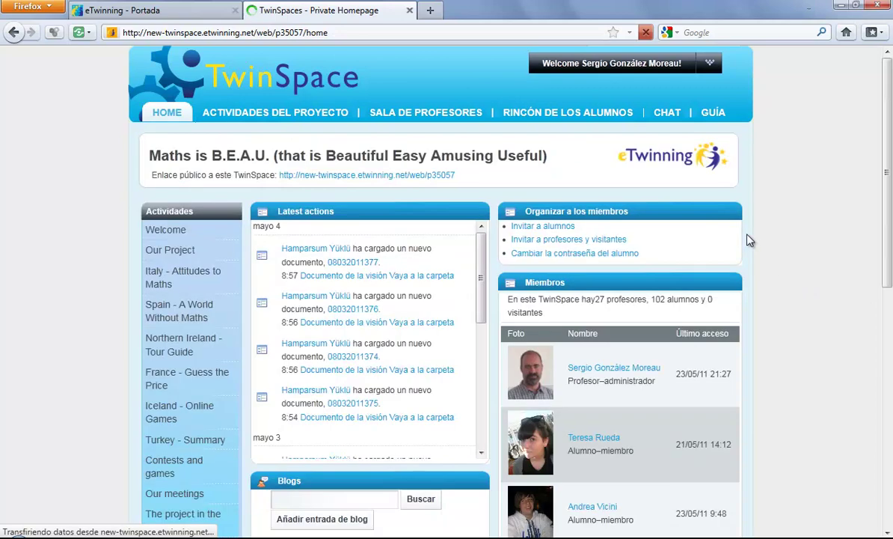
# Look through the complete list of received messages in the project mailbox, and return to the home page.
pyautogui.scroll(-10, 749, 241)
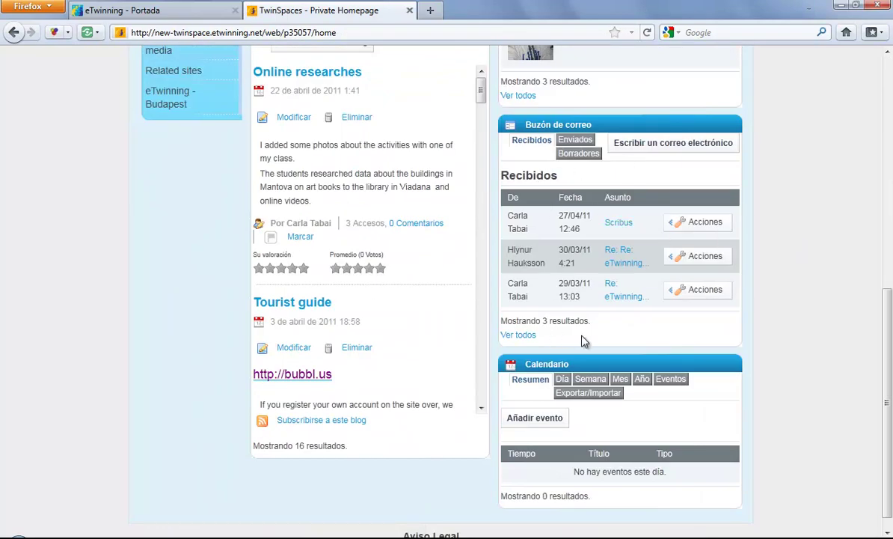
pyautogui.click(525, 336)
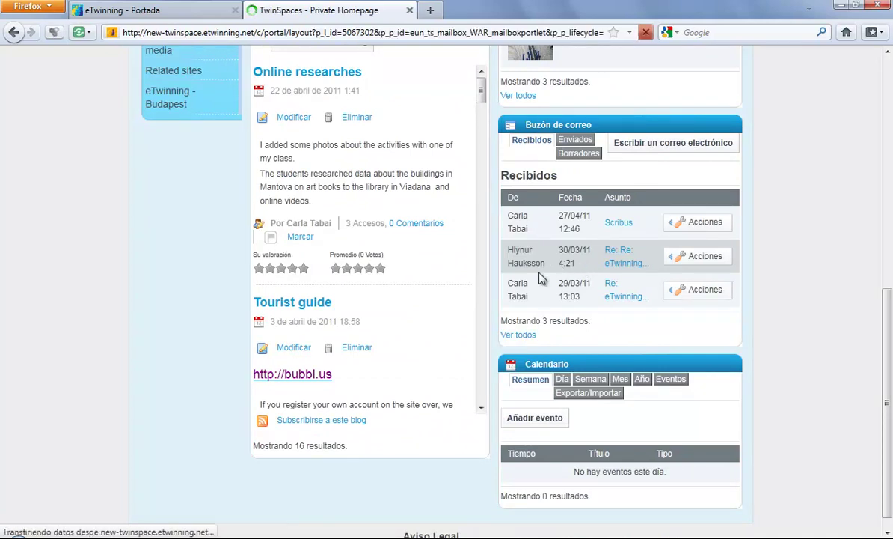
pyautogui.scroll(-6, 506, 283)
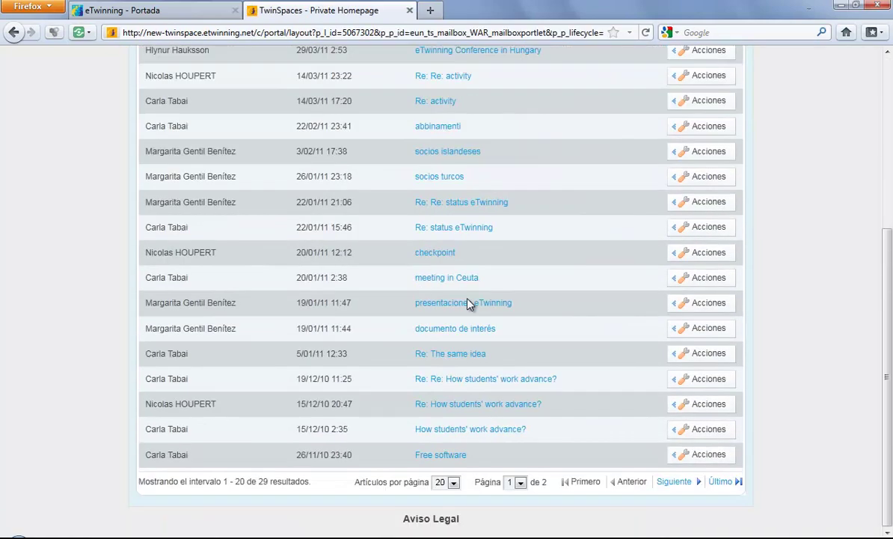
pyautogui.scroll(6, 469, 303)
pyautogui.click(613, 161)
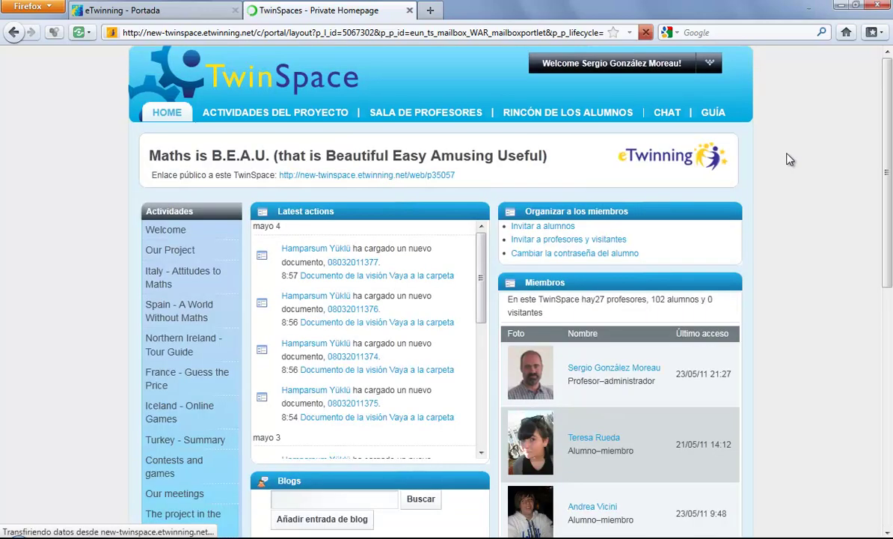
# Open the calendar's new event form, review its date, repetition and reminder options, and leave it without saving.
pyautogui.scroll(-5, 783, 218)
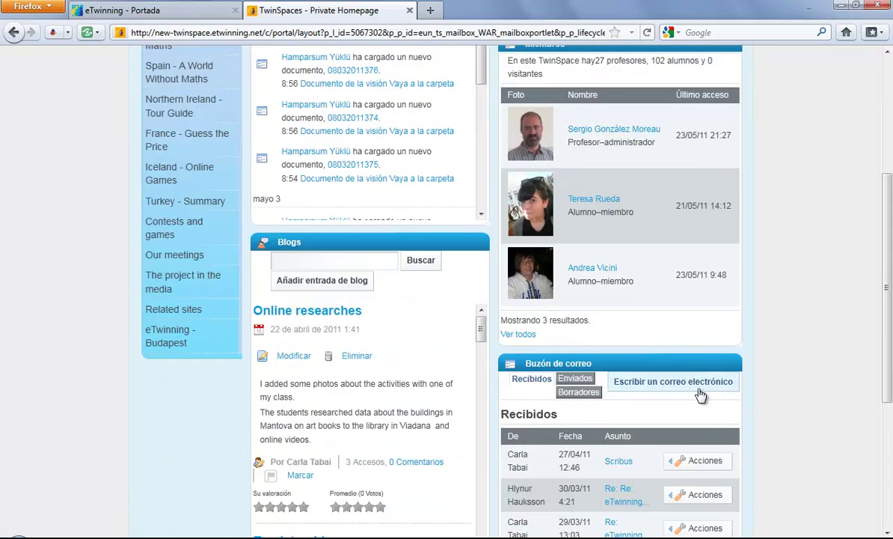
pyautogui.scroll(-6, 700, 395)
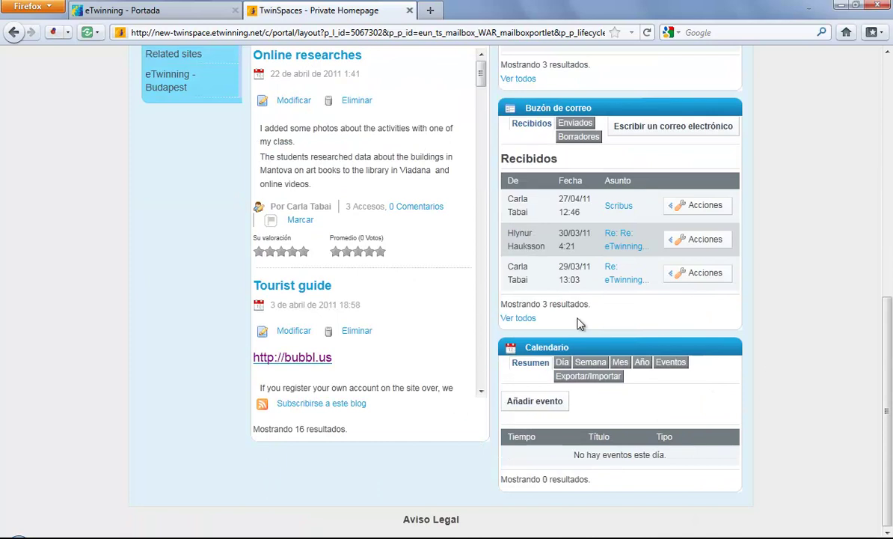
pyautogui.click(539, 408)
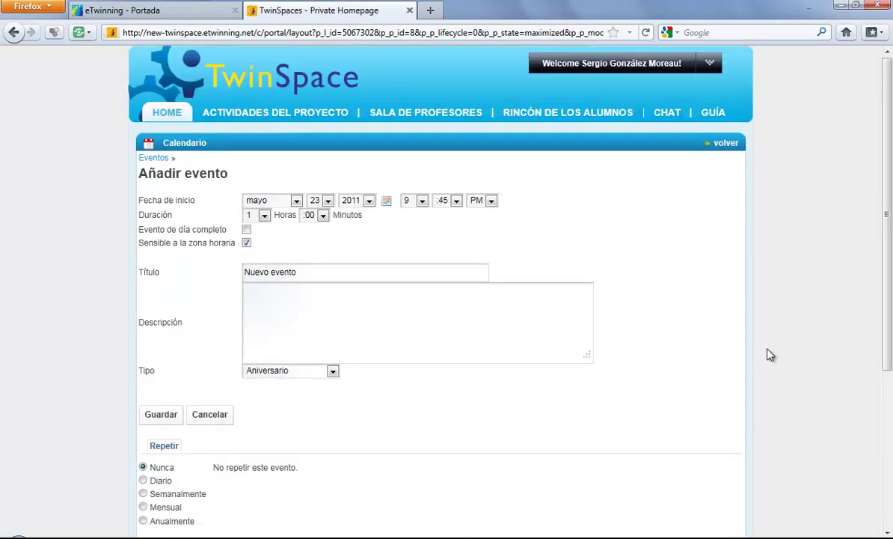
pyautogui.scroll(-4, 209, 281)
pyautogui.scroll(-2, 213, 299)
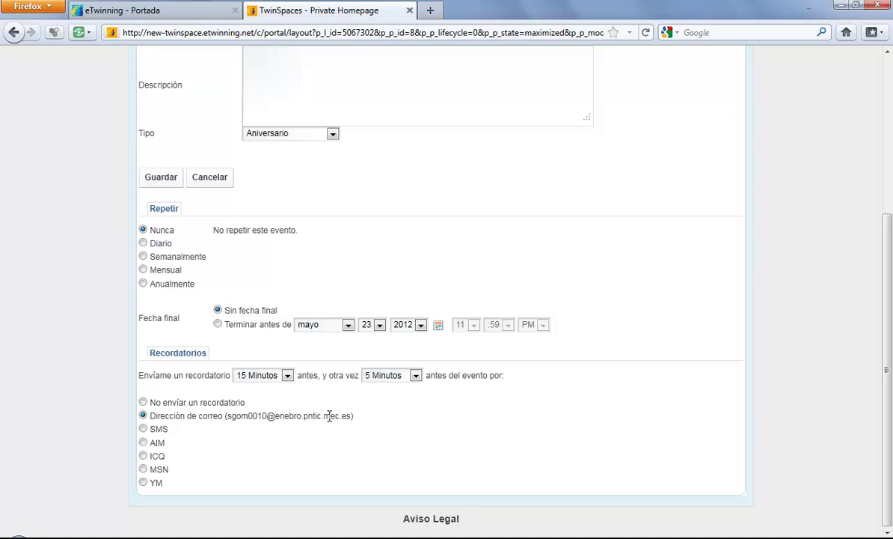
pyautogui.scroll(5, 329, 416)
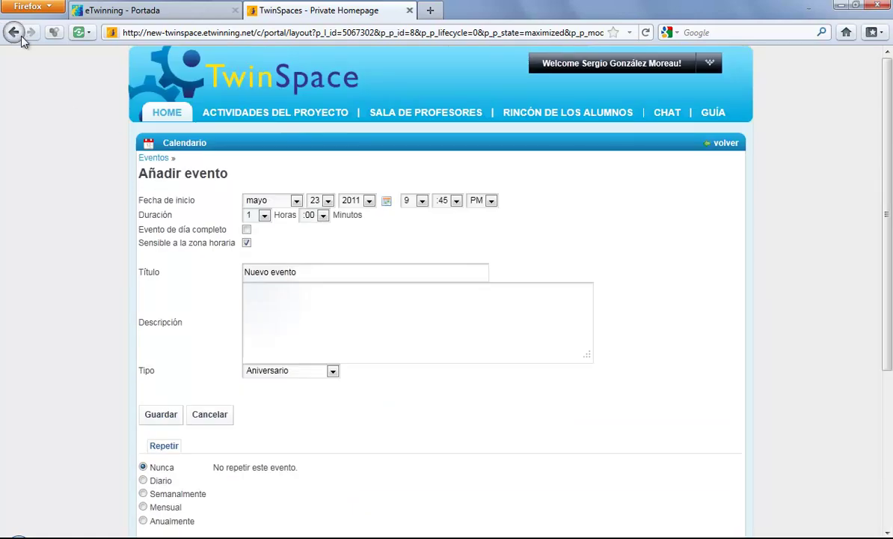
pyautogui.click(14, 32)
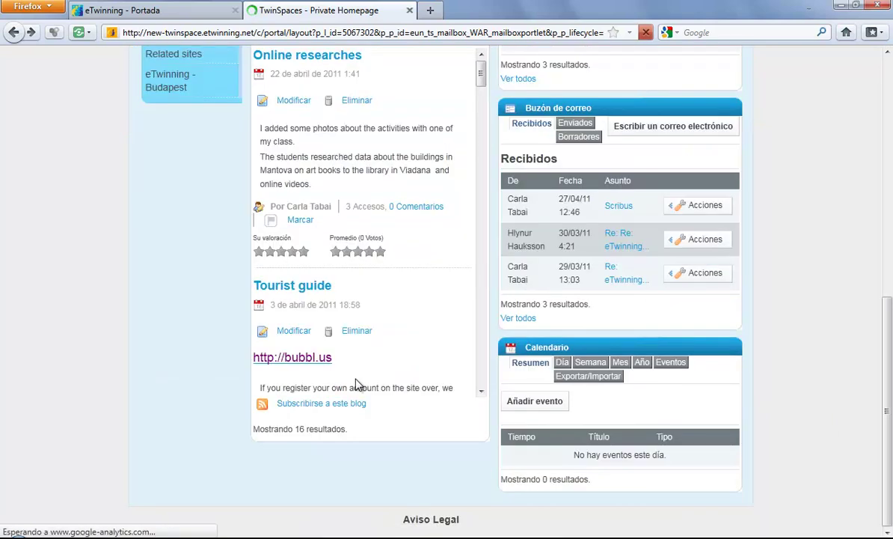
# Open the "Online researches" blog entry for editing and review its title, date and content fields.
pyautogui.scroll(4, 373, 359)
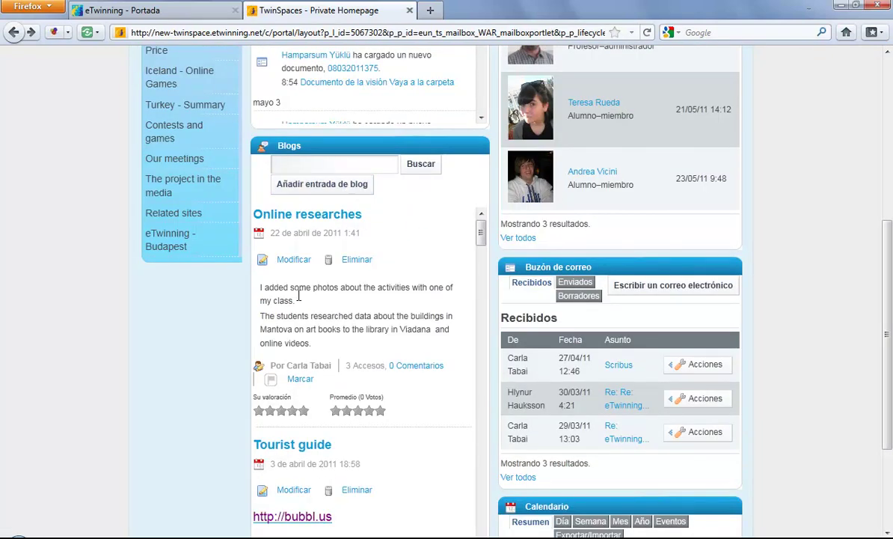
pyautogui.click(289, 257)
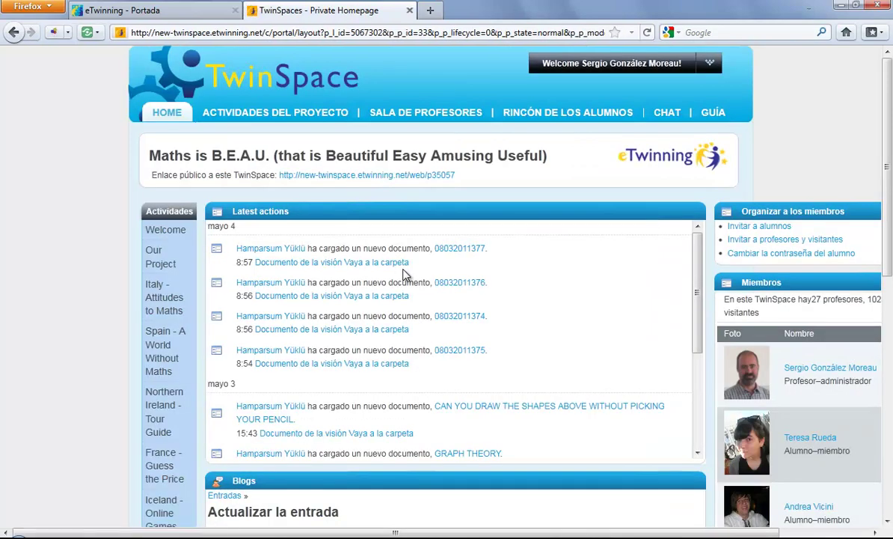
pyautogui.click(463, 315)
pyautogui.scroll(-1, 480, 342)
pyautogui.scroll(-3, 480, 342)
pyautogui.scroll(-5, 711, 372)
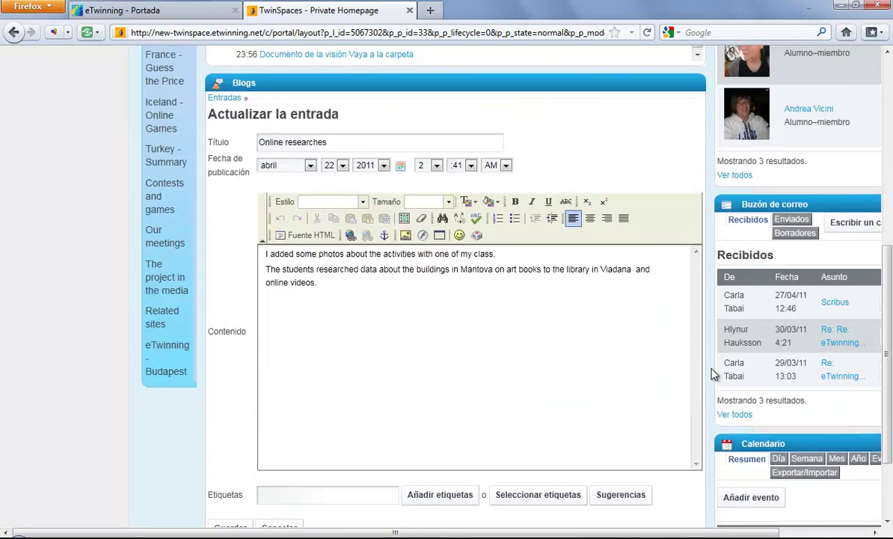
# Review the remaining content and tag fields of the "Online researches" blog entry, and leave it without saving.
pyautogui.scroll(-3, 231, 359)
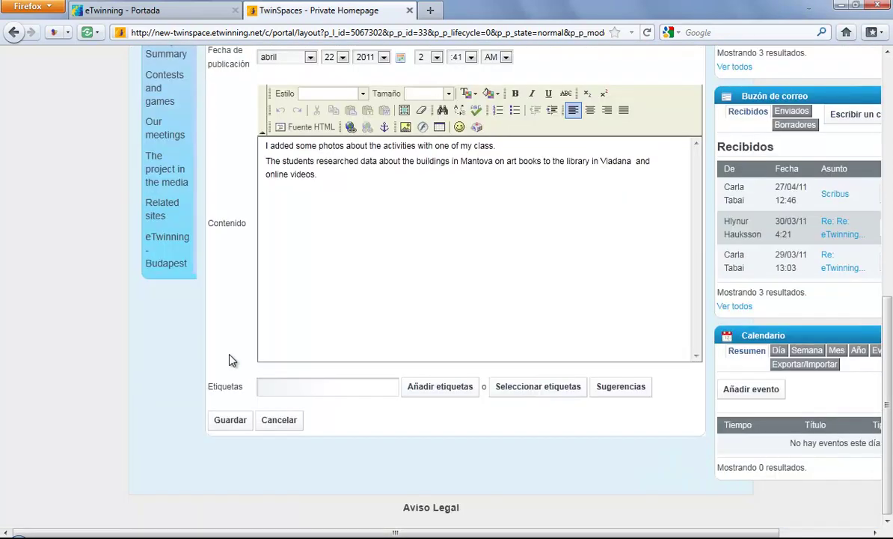
pyautogui.scroll(5, 296, 384)
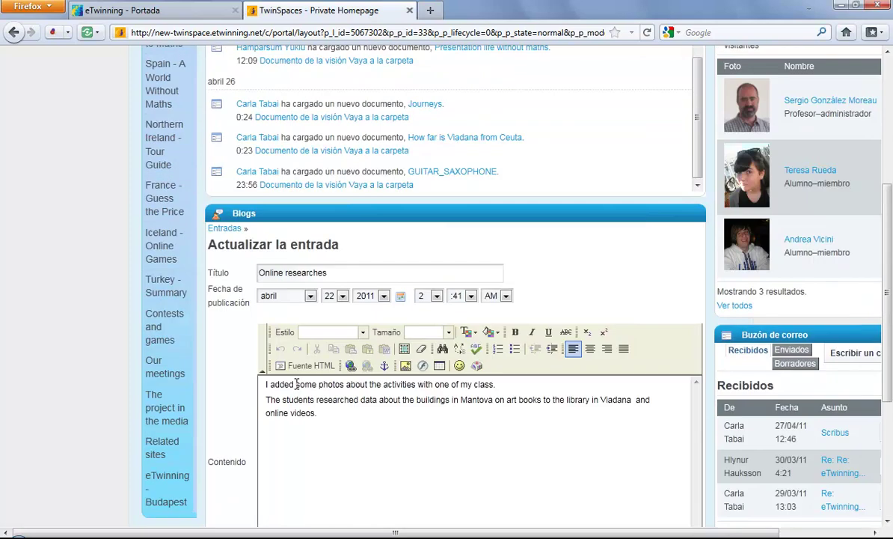
pyautogui.click(13, 32)
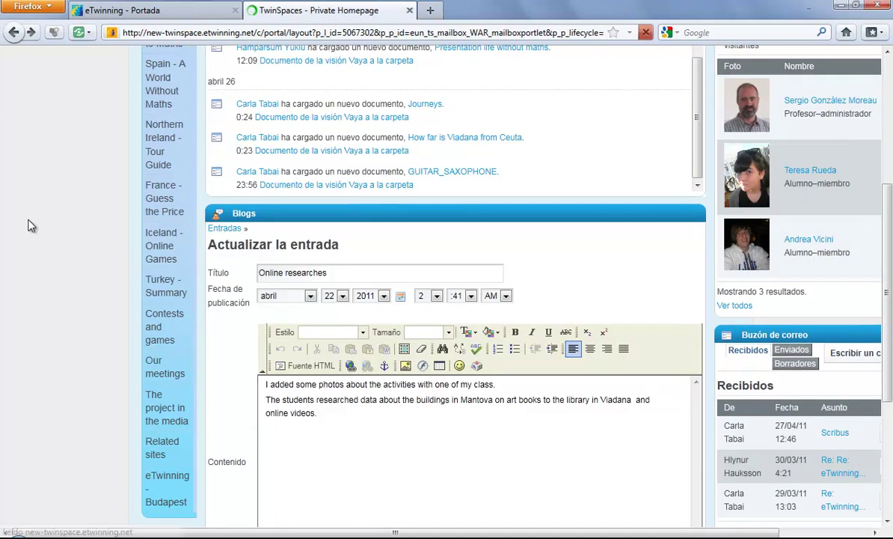
# Open a new blog entry form, review its fields, leave it unpublished and look over the home page again.
pyautogui.scroll(-5, 337, 389)
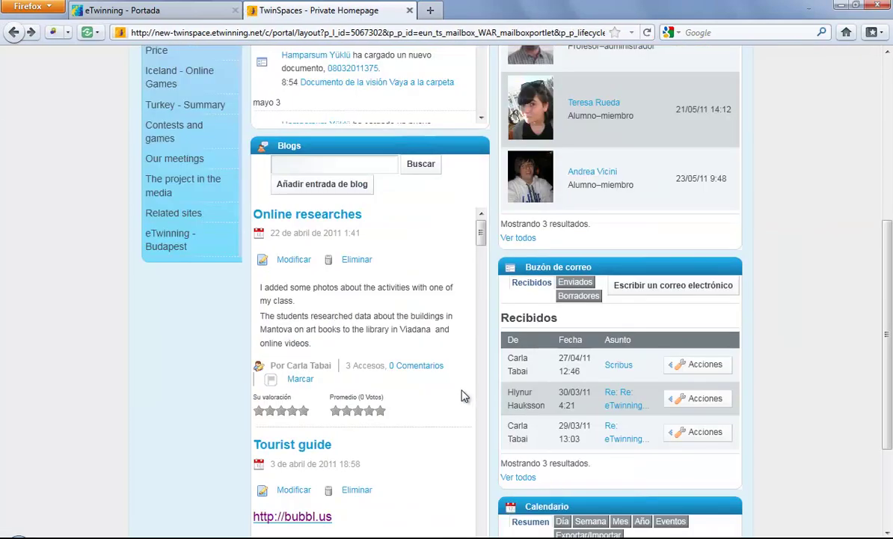
pyautogui.click(353, 196)
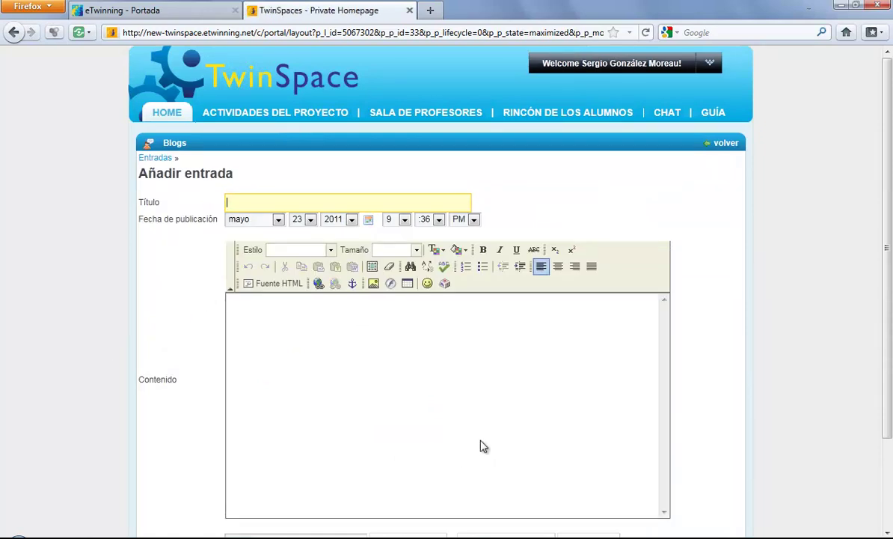
pyautogui.scroll(-3, 480, 445)
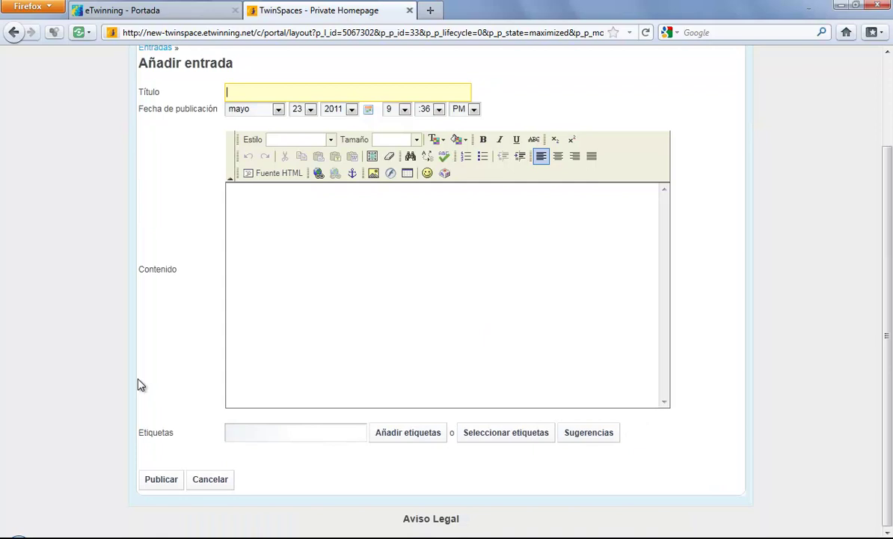
pyautogui.scroll(3, 141, 384)
pyautogui.click(172, 114)
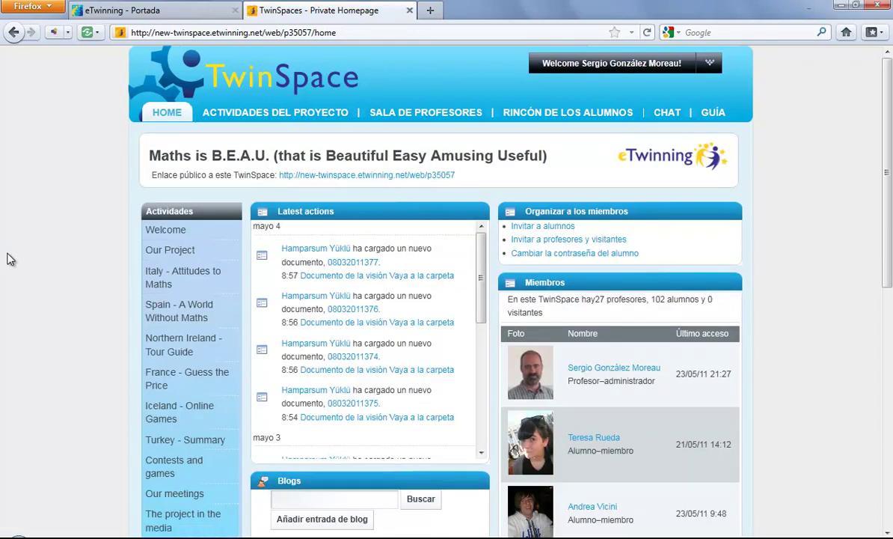
pyautogui.scroll(-6, 108, 257)
pyautogui.scroll(-6, 109, 259)
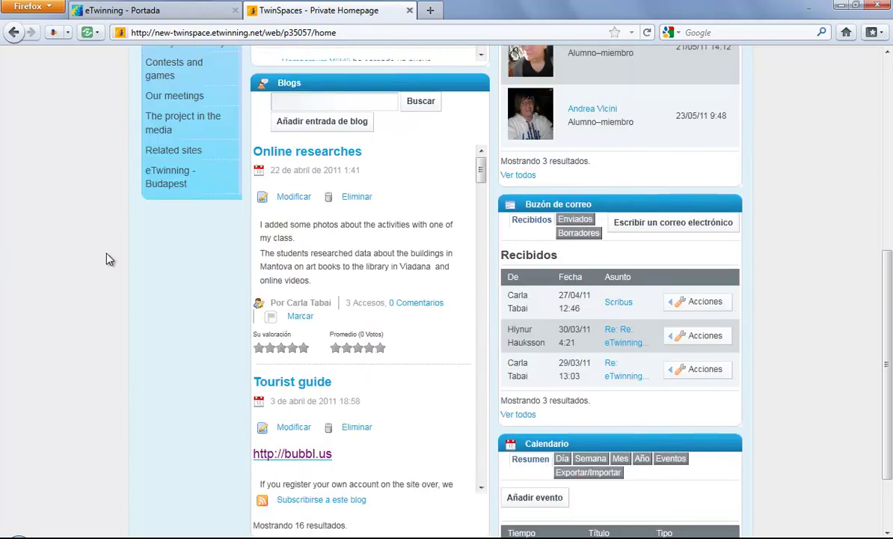
pyautogui.scroll(12, 105, 257)
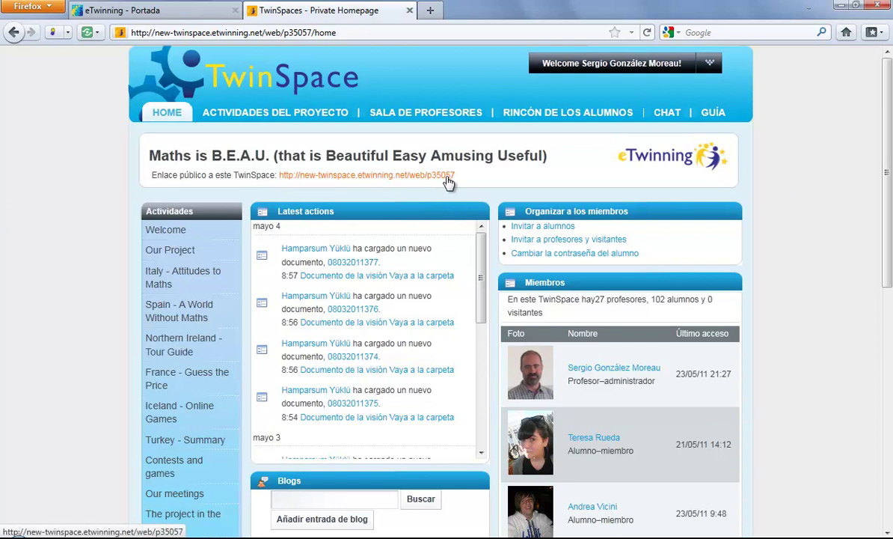
# Open the project activities section and review its page management options for adding, hiding, publishing and deleting pages.
pyautogui.click(262, 120)
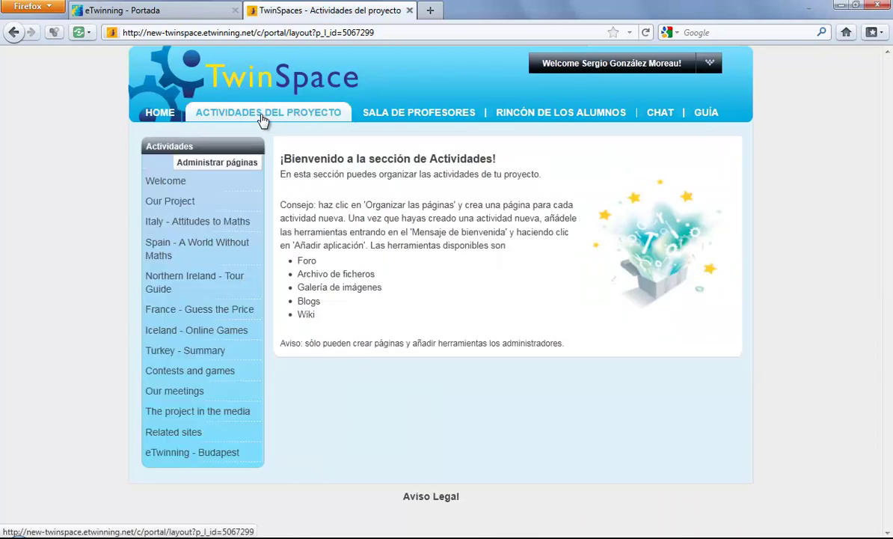
pyautogui.click(224, 164)
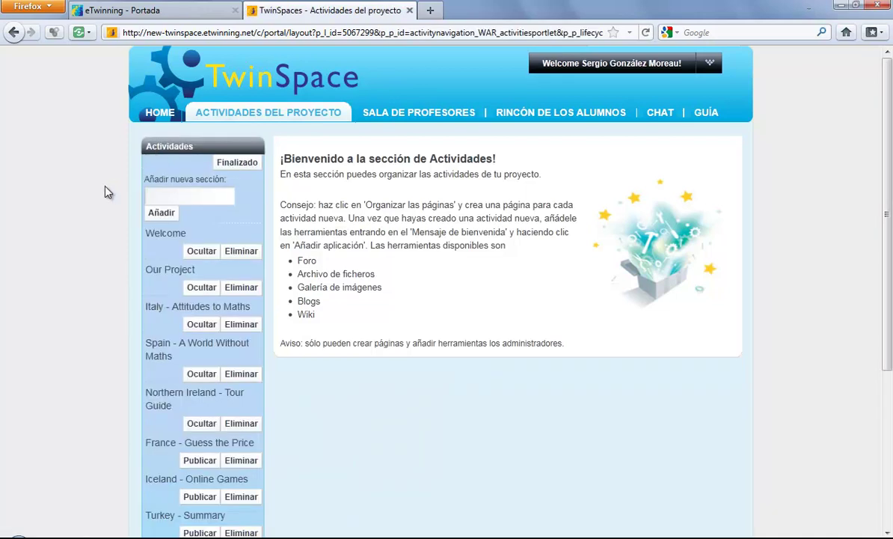
pyautogui.scroll(-4, 105, 192)
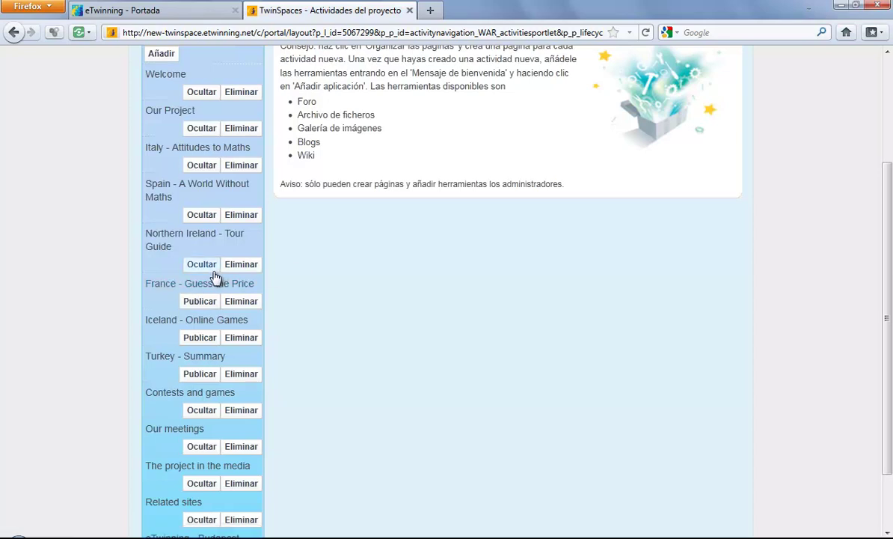
pyautogui.scroll(4, 262, 258)
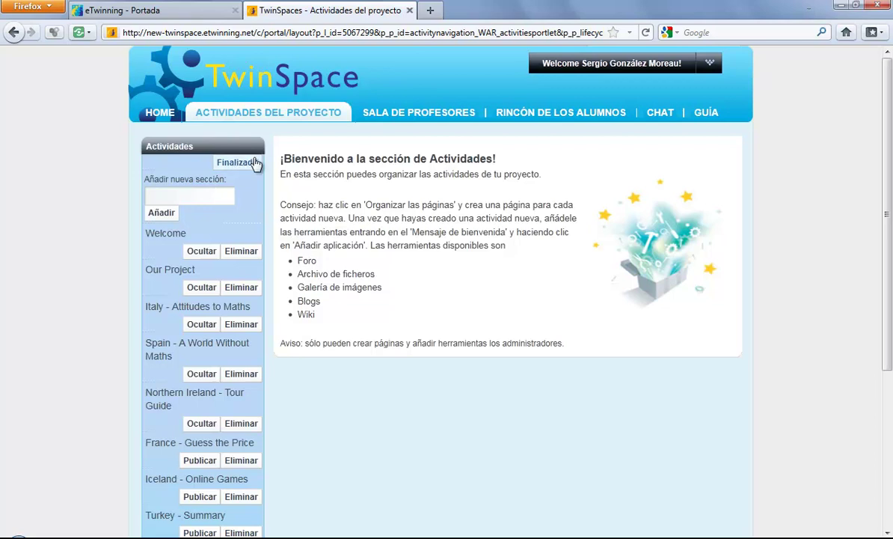
pyautogui.moveTo(656, 66)
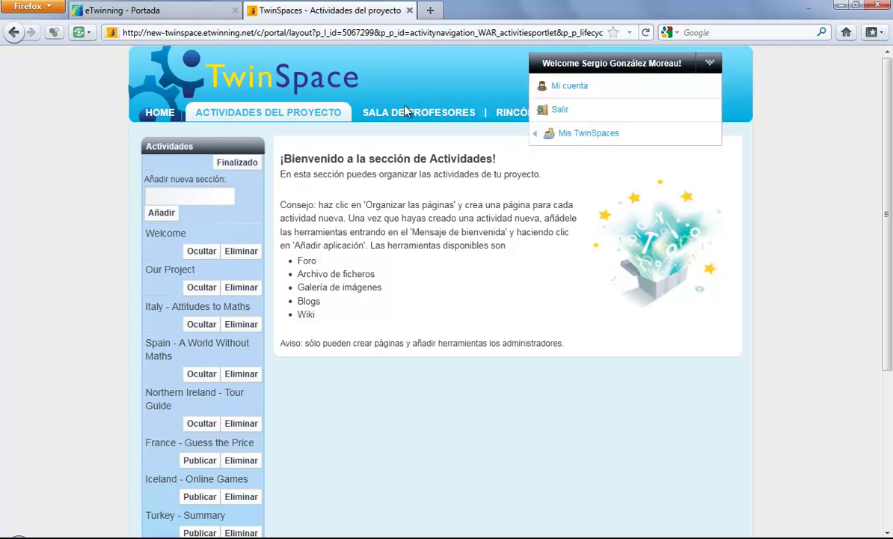
# Open the Welcome activity page and look through its text, links and embedded timeline.
pyautogui.click(166, 235)
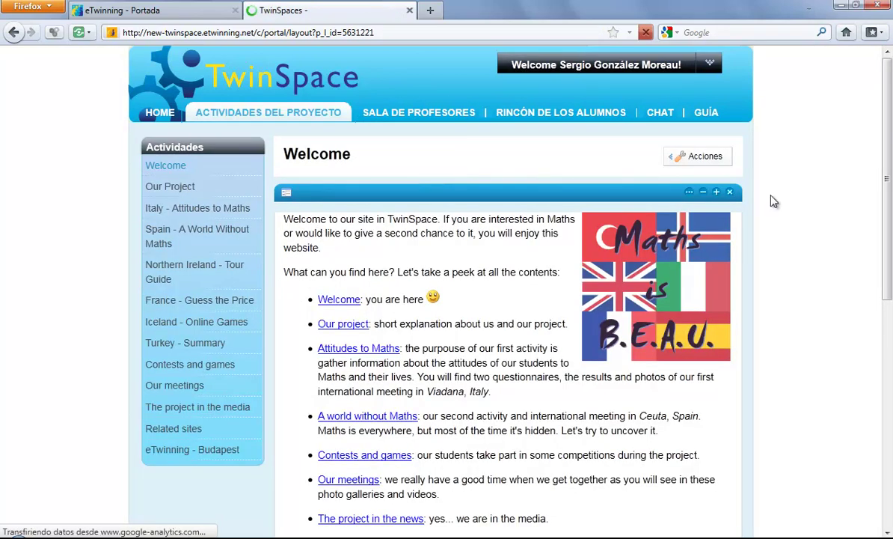
pyautogui.scroll(-10, 774, 199)
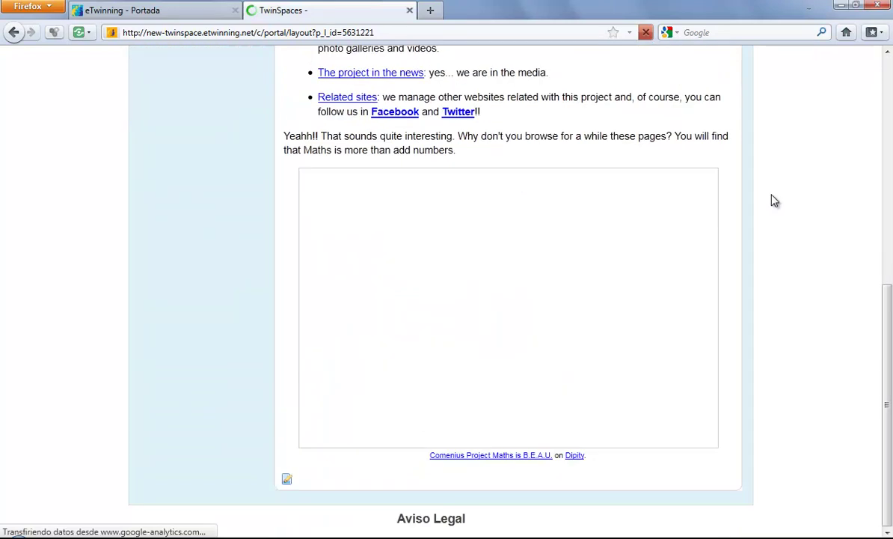
pyautogui.scroll(7, 774, 199)
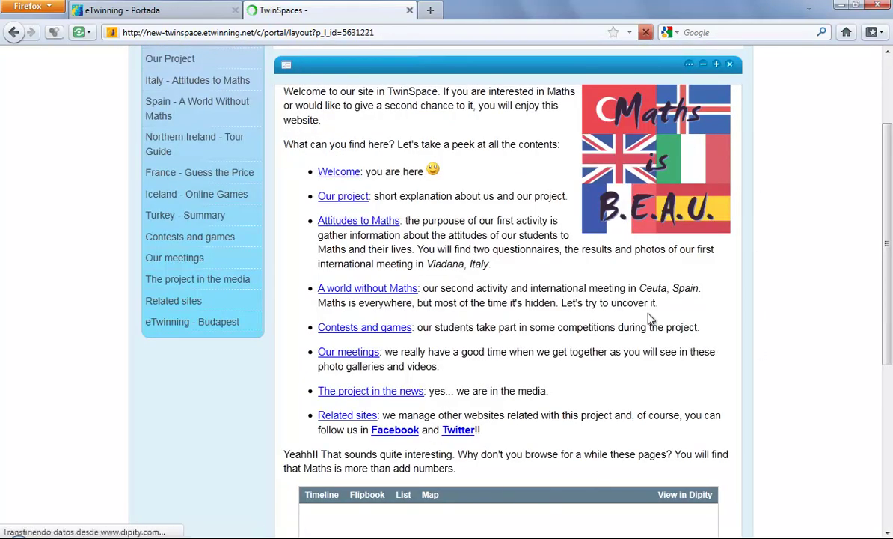
pyautogui.scroll(-3, 704, 316)
pyautogui.scroll(-3, 813, 325)
pyautogui.scroll(9, 813, 323)
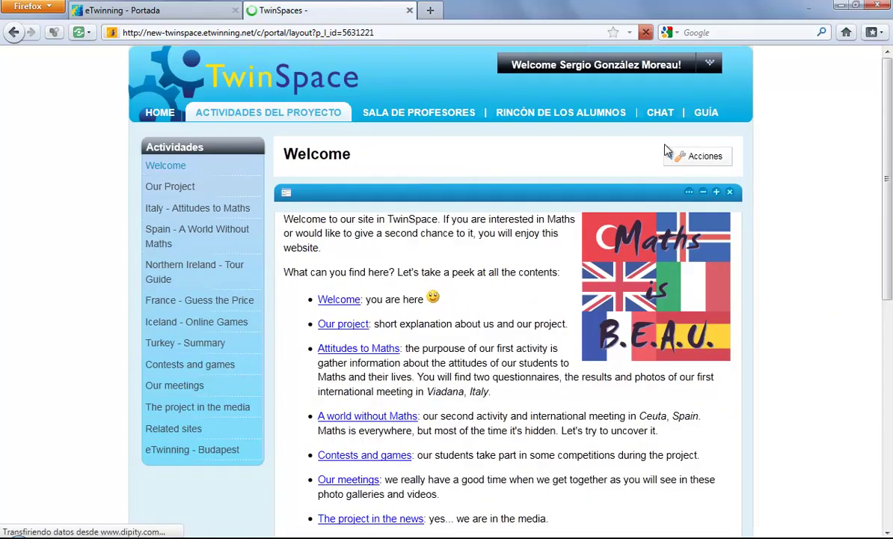
# View the collaboration and content management tools that can be added to the Welcome page, and close the list without adding any.
pyautogui.click(675, 166)
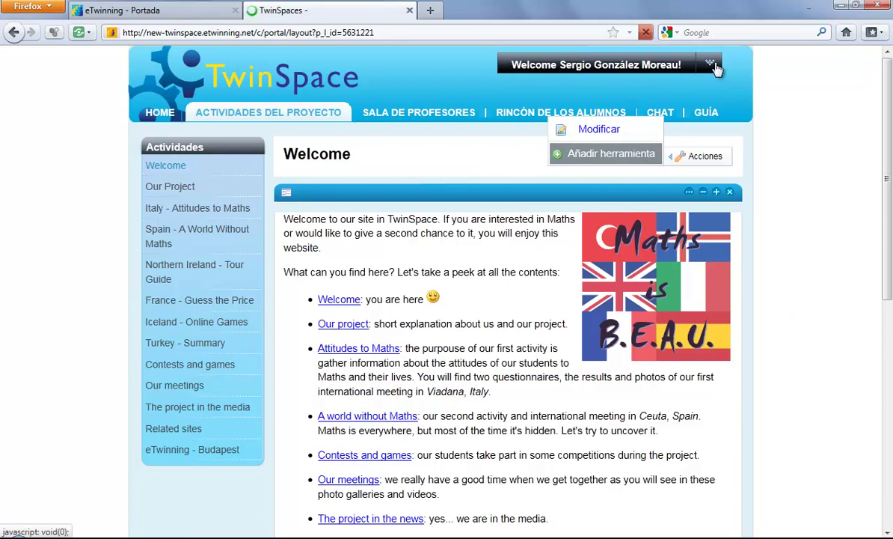
pyautogui.click(709, 67)
pyautogui.click(620, 137)
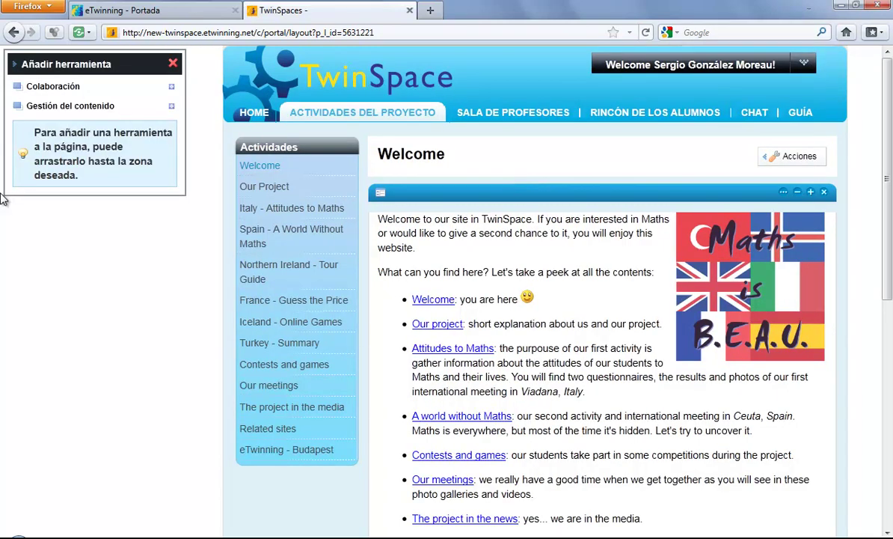
pyautogui.click(170, 87)
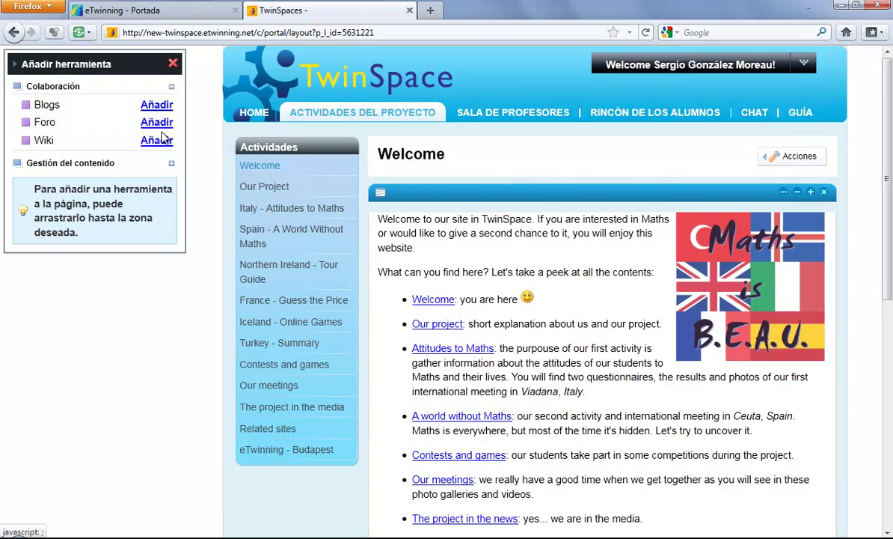
pyautogui.click(172, 165)
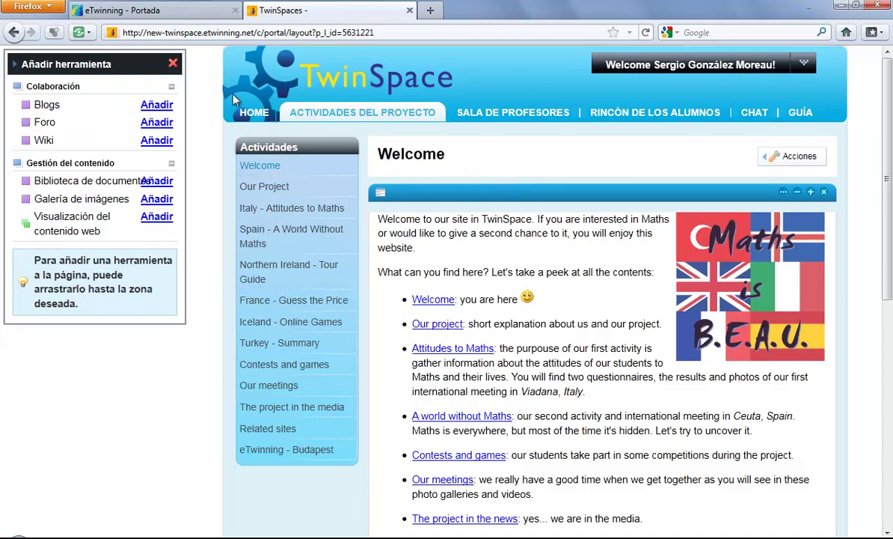
pyautogui.click(172, 63)
# Open the Welcome page's web content for editing, review its text in the editor, and return to the page without saving.
pyautogui.scroll(-6, 718, 240)
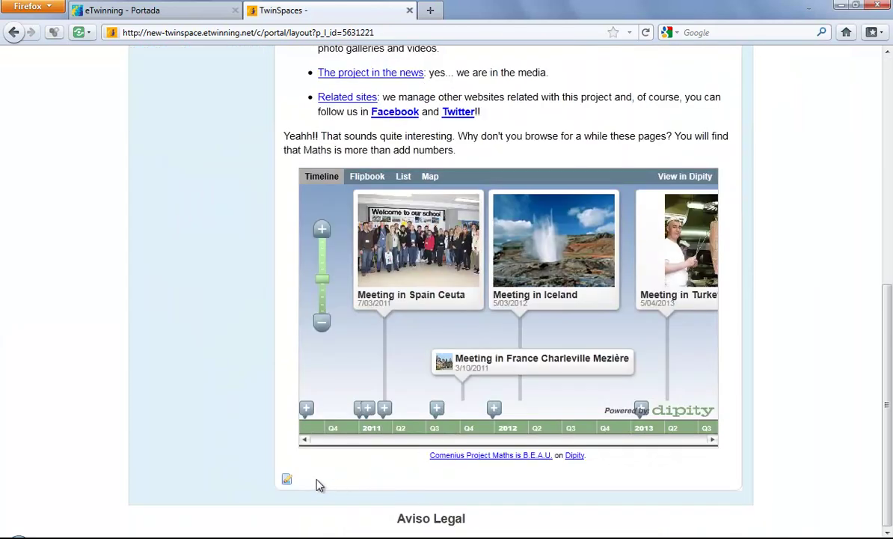
pyautogui.click(285, 483)
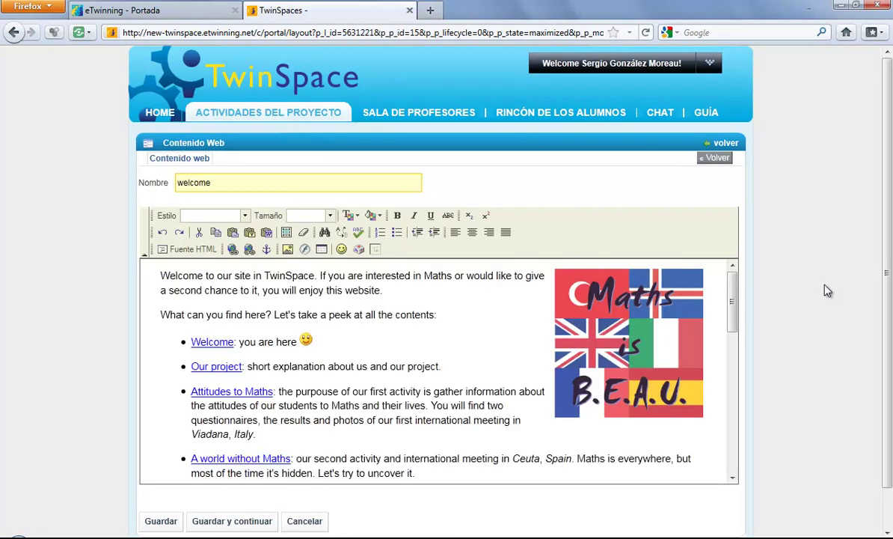
pyautogui.scroll(-4, 419, 288)
pyautogui.scroll(-1, 808, 303)
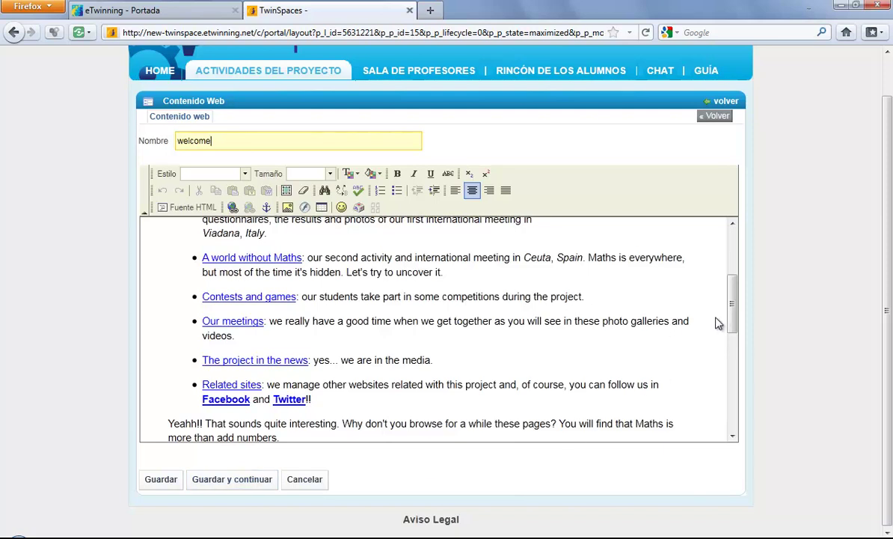
pyautogui.moveTo(735, 341); pyautogui.dragTo(734, 266)
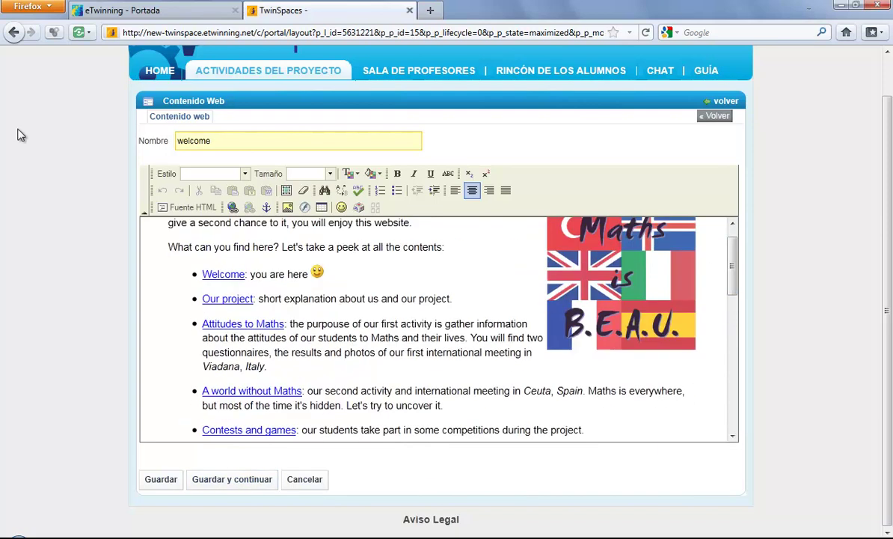
pyautogui.click(12, 33)
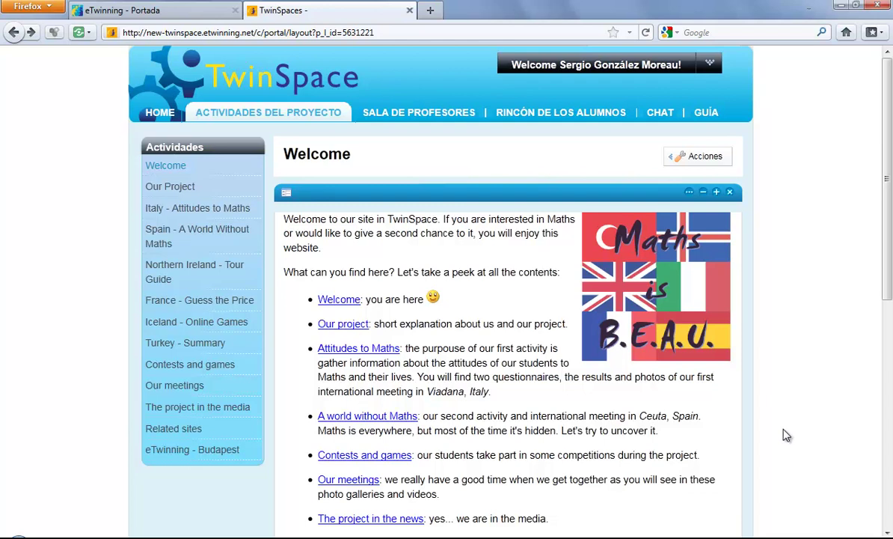
# Review the Welcome page web content's appearance settings for portlet, text, background, border, spacing and advanced CSS styles, and close them without saving.
pyautogui.click(689, 194)
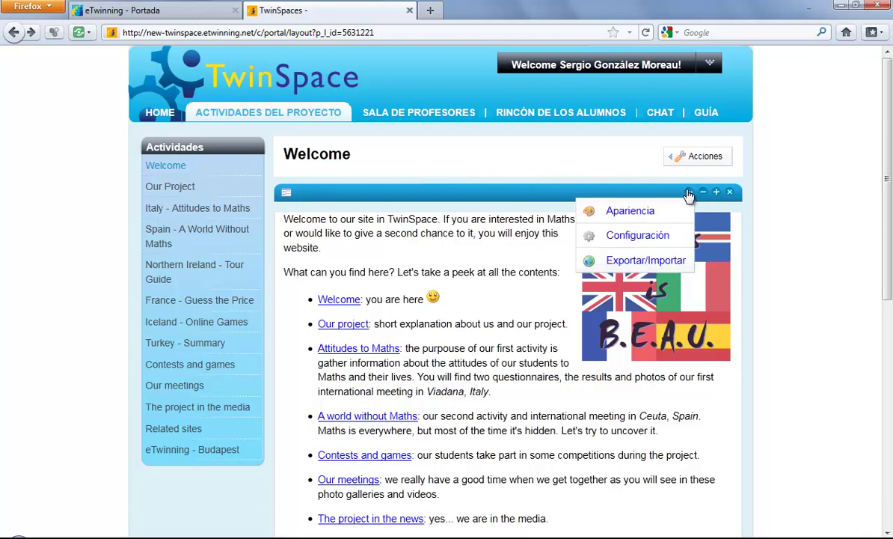
pyautogui.click(630, 211)
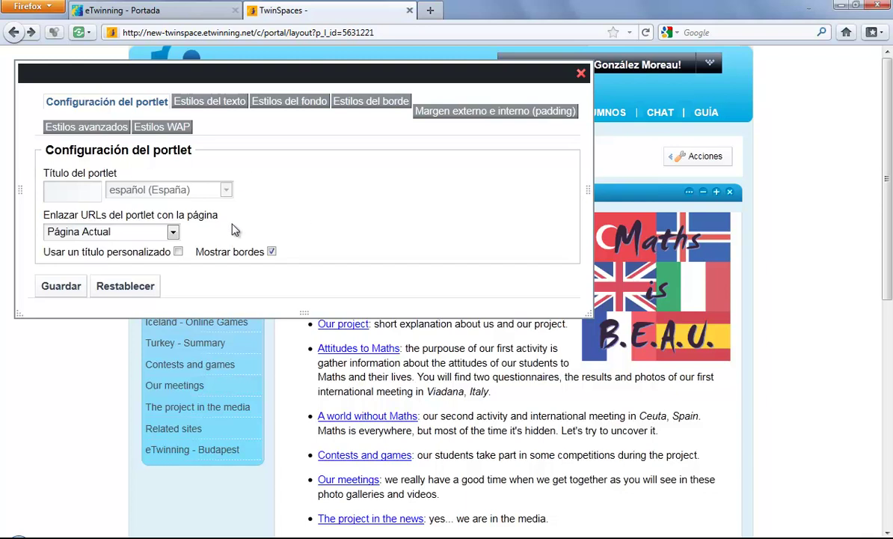
pyautogui.click(222, 103)
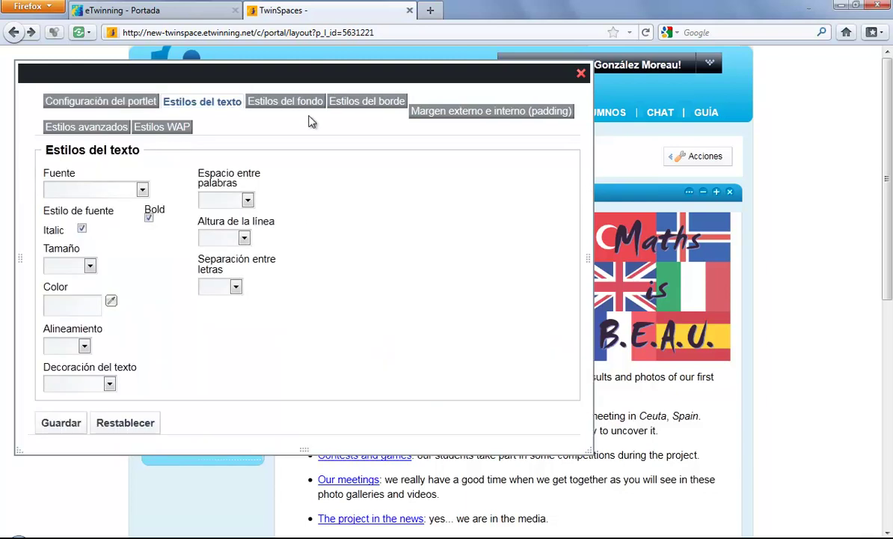
pyautogui.click(310, 105)
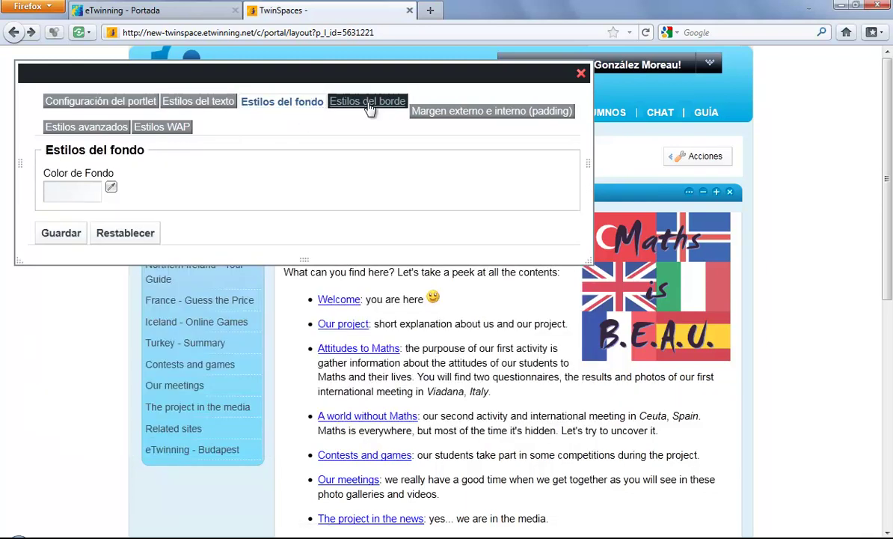
pyautogui.click(370, 107)
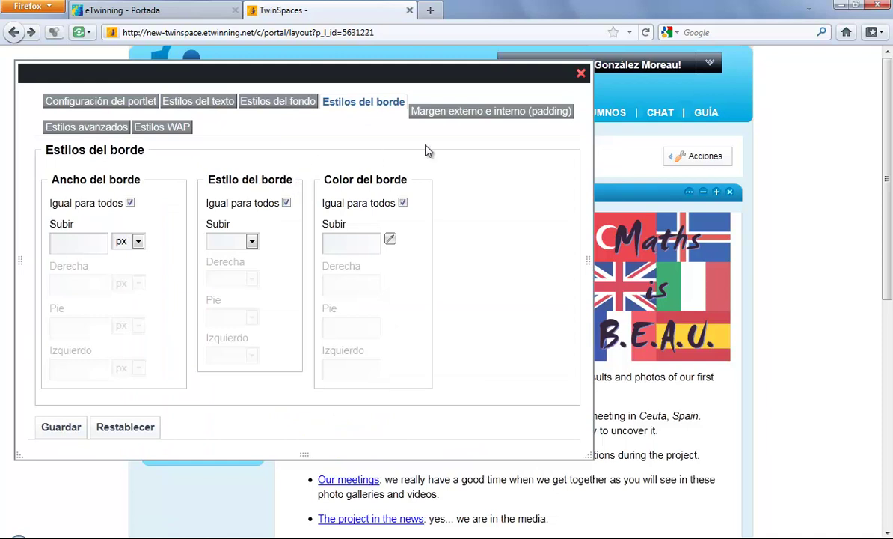
pyautogui.click(497, 115)
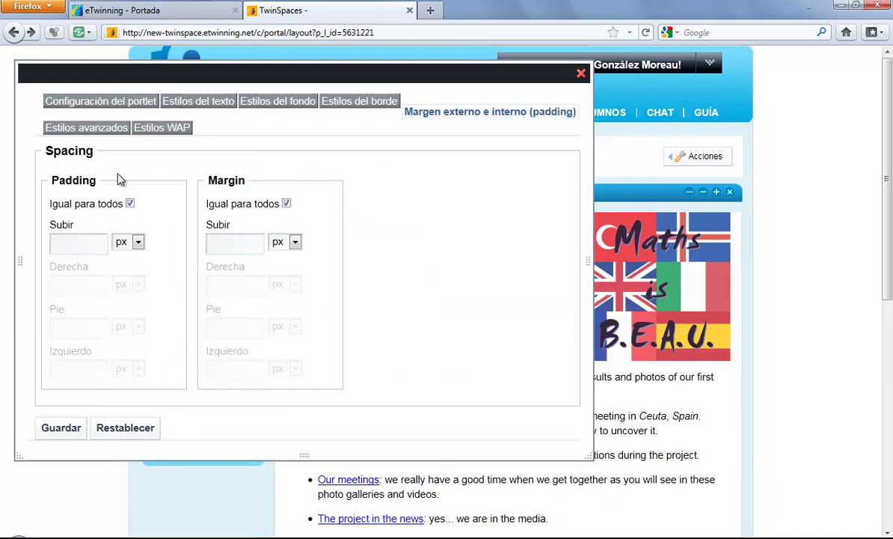
pyautogui.click(120, 130)
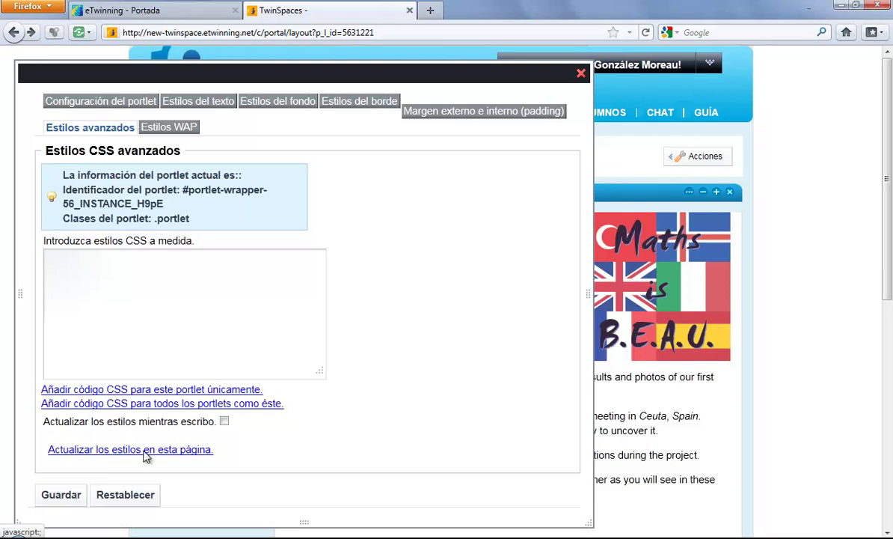
pyautogui.scroll(-4, 303, 374)
pyautogui.scroll(4, 315, 341)
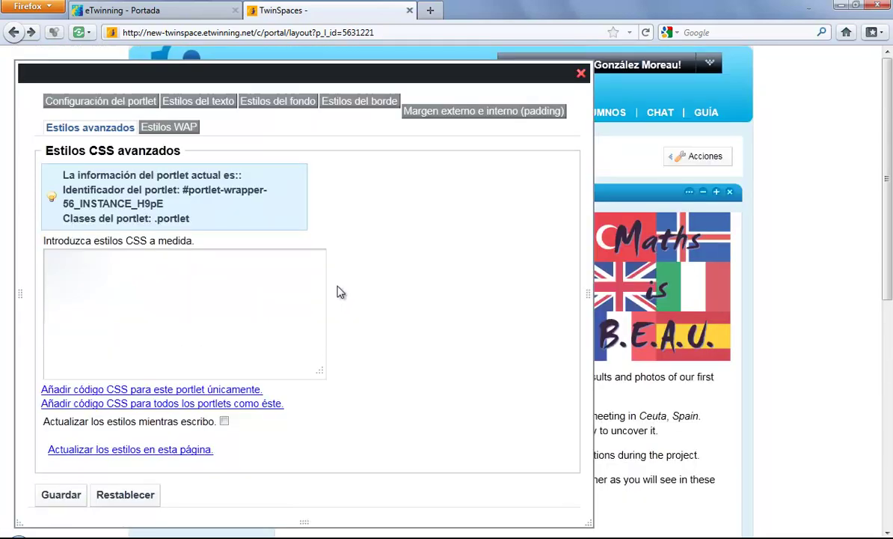
pyautogui.click(581, 73)
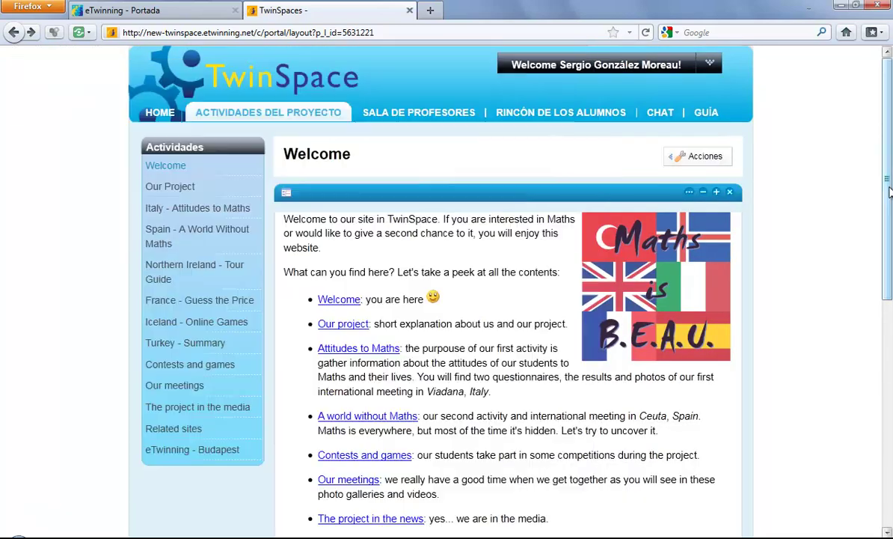
# View the actions available for the Welcome page, look over its content down to the timeline, and dismiss the actions.
pyautogui.scroll(-2, 779, 223)
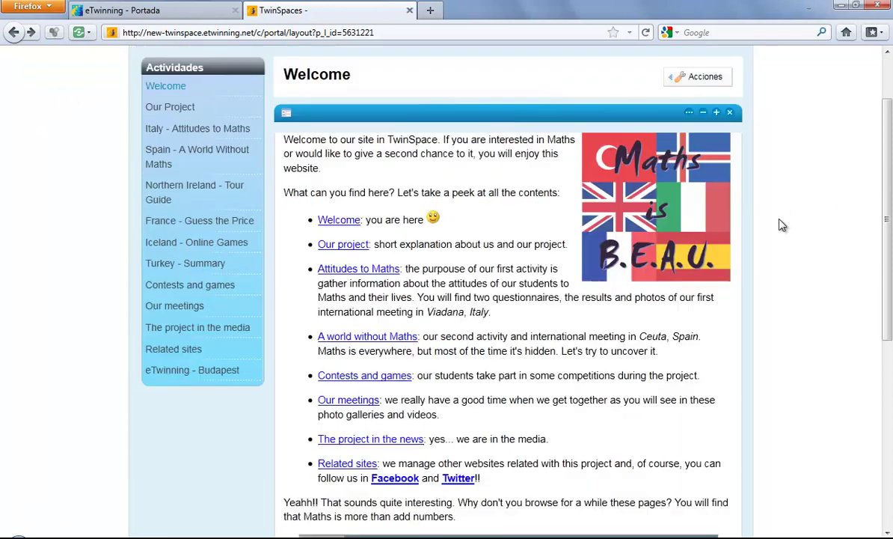
pyautogui.click(673, 85)
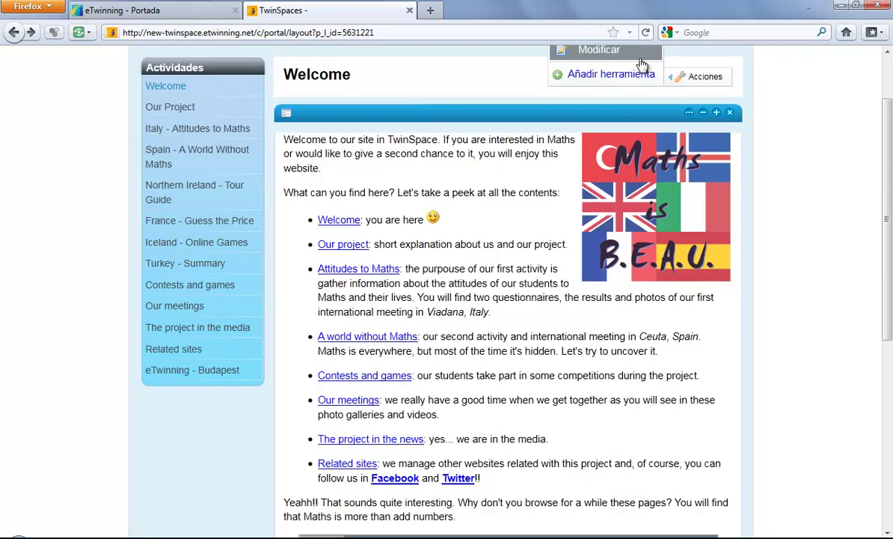
pyautogui.scroll(-9, 816, 190)
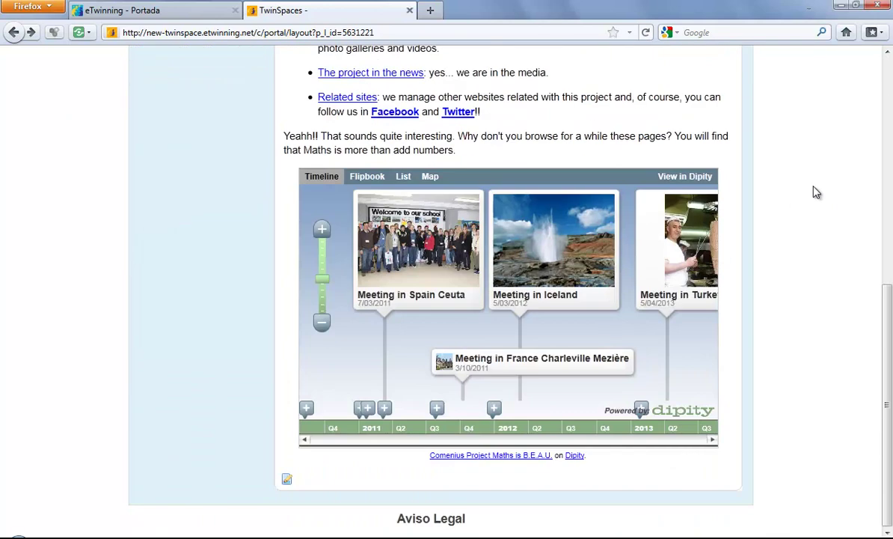
pyautogui.scroll(10, 805, 375)
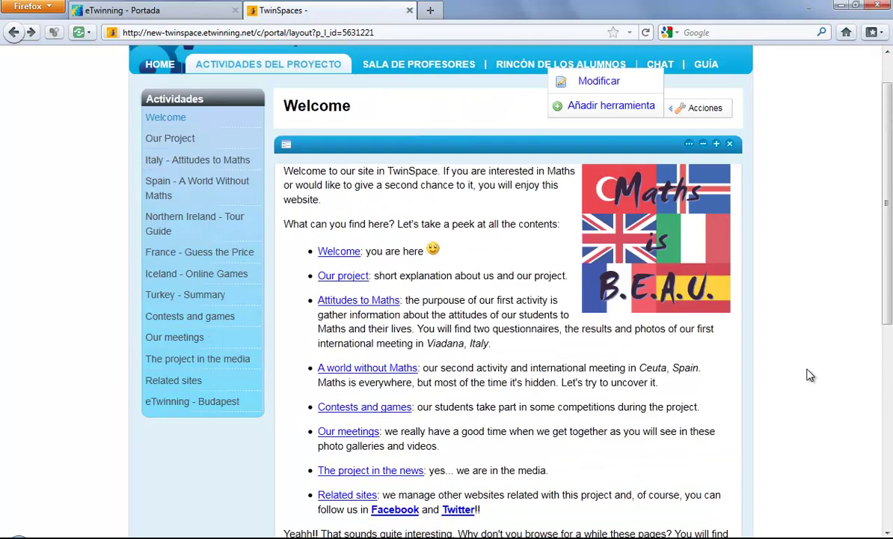
pyautogui.click(776, 255)
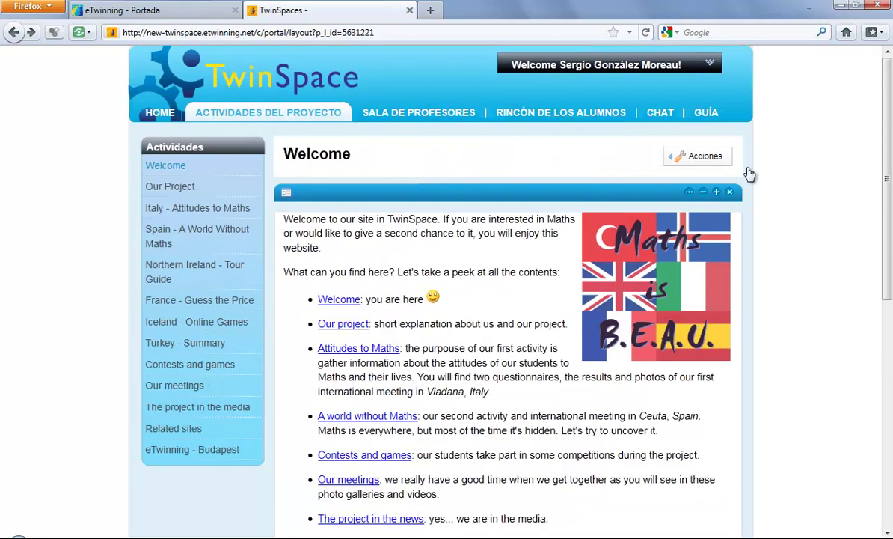
# Open the Our Project activity page and look through its tag cloud, summary presentation and document library.
pyautogui.click(181, 185)
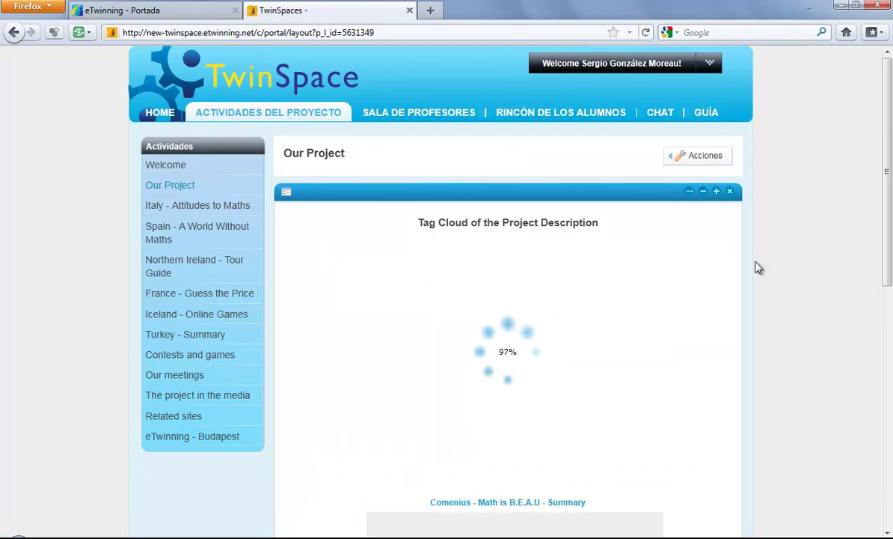
pyautogui.scroll(-2, 758, 268)
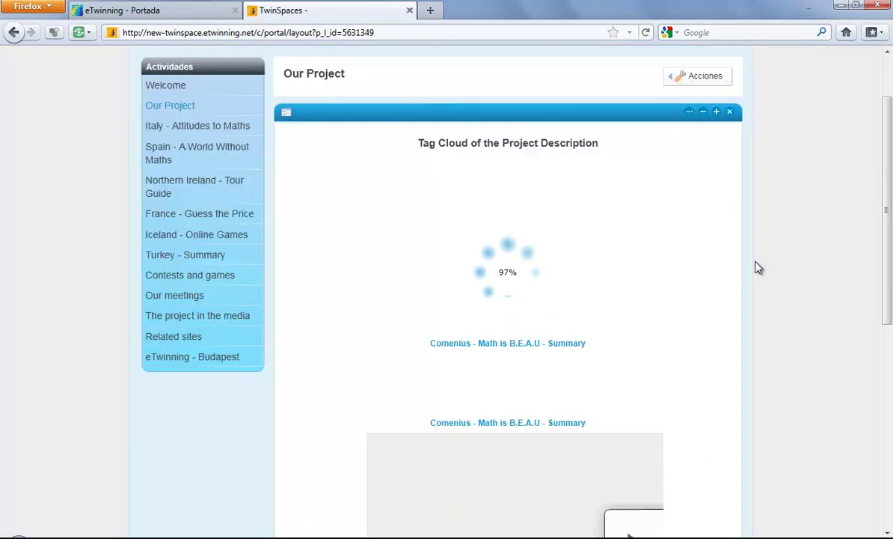
pyautogui.scroll(-3, 522, 264)
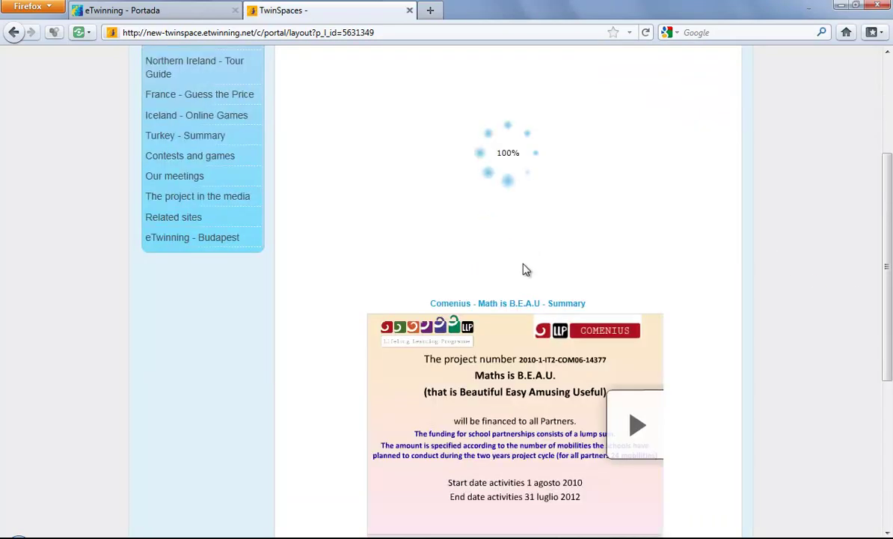
pyautogui.scroll(-2, 718, 292)
pyautogui.scroll(-5, 737, 276)
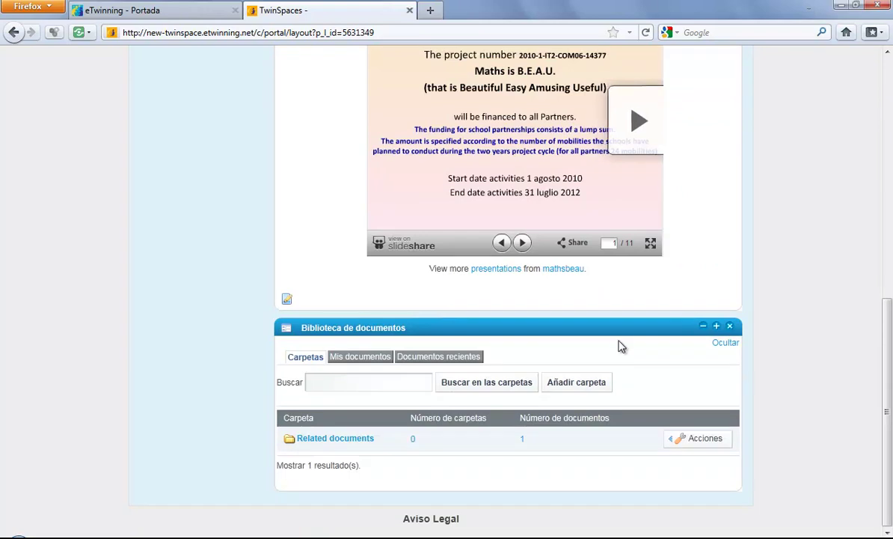
pyautogui.scroll(8, 618, 346)
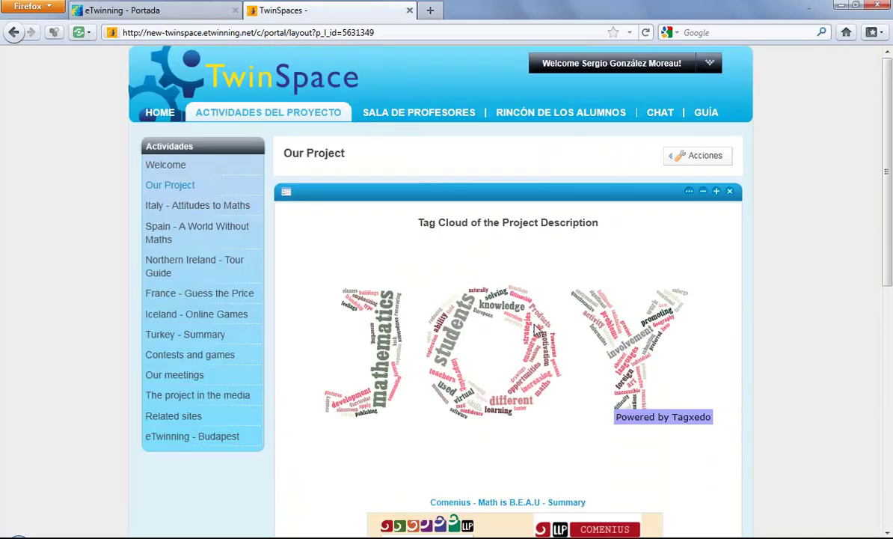
pyautogui.scroll(-8, 823, 260)
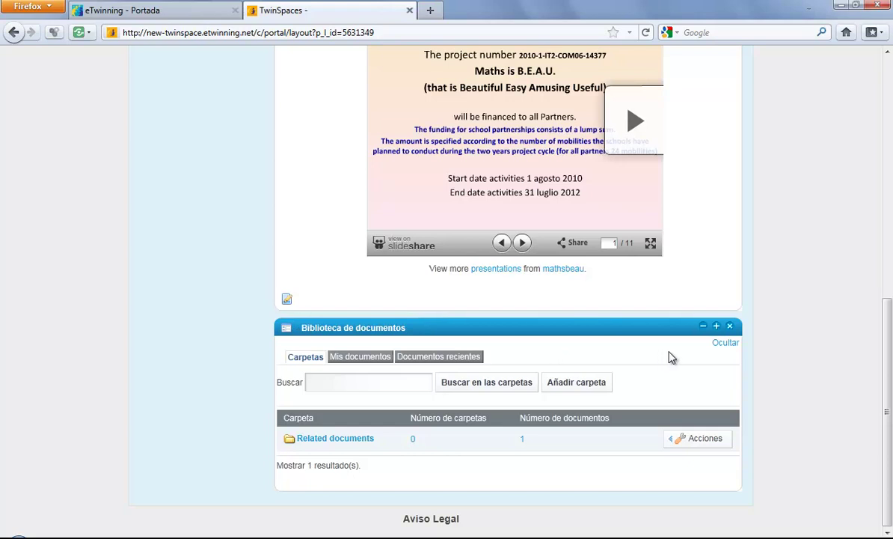
# Hide the document library on the Our Project page from public view, and publish it again.
pyautogui.click(724, 344)
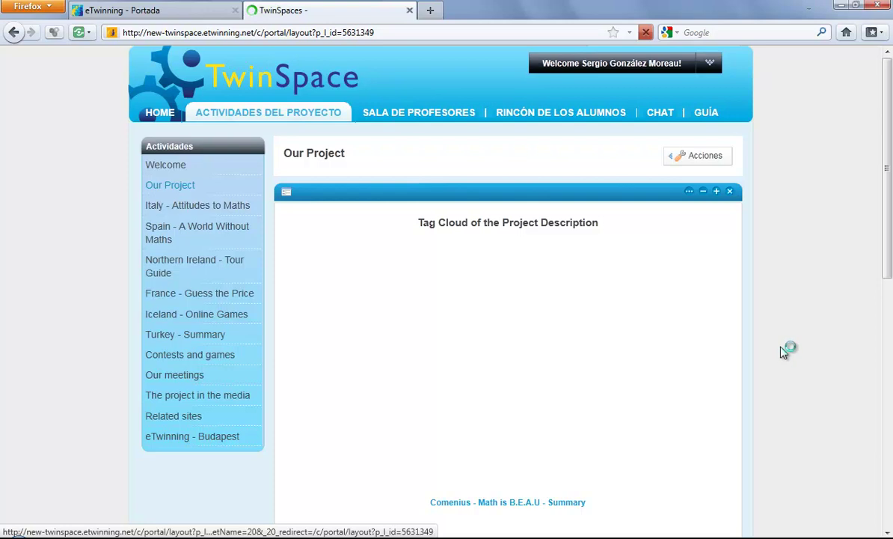
pyautogui.scroll(-10, 784, 352)
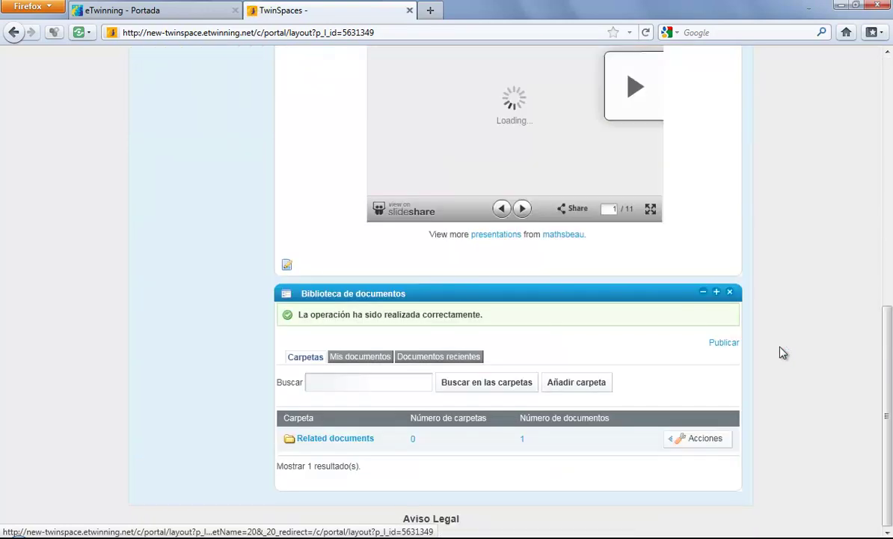
pyautogui.click(717, 347)
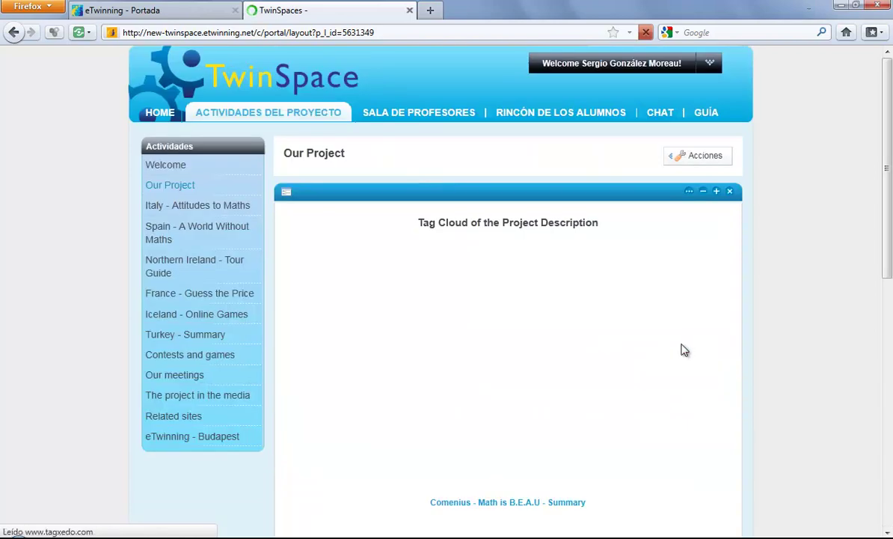
pyautogui.scroll(-10, 750, 329)
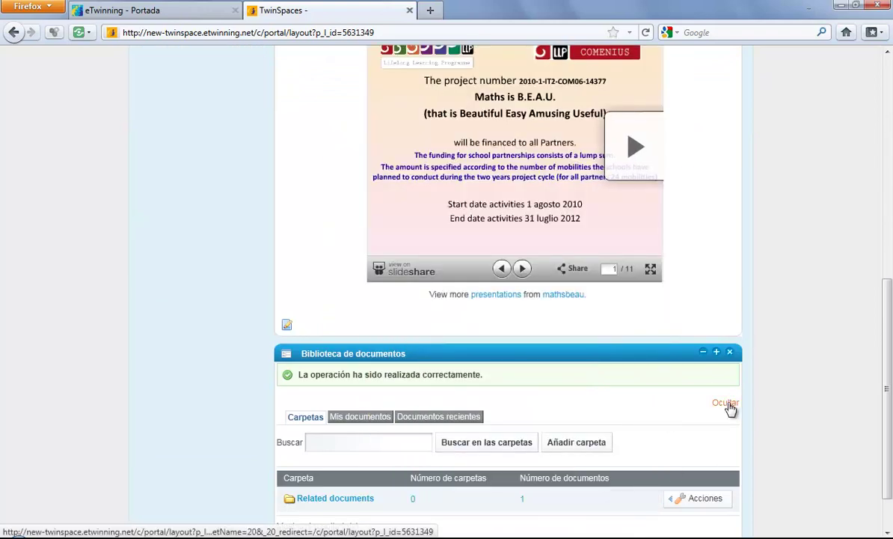
pyautogui.scroll(10, 819, 303)
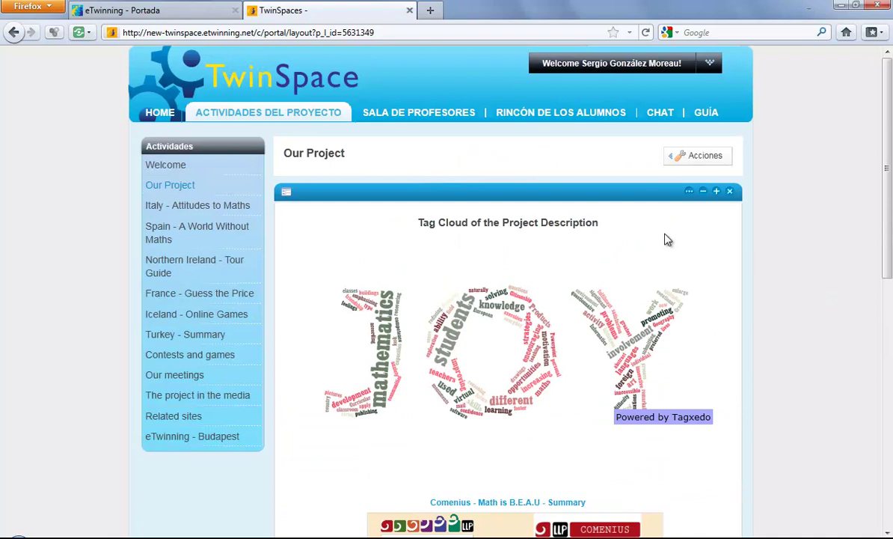
# Open the Sala de profesores section and look through its image gallery, forum categories and file archive.
pyautogui.click(411, 117)
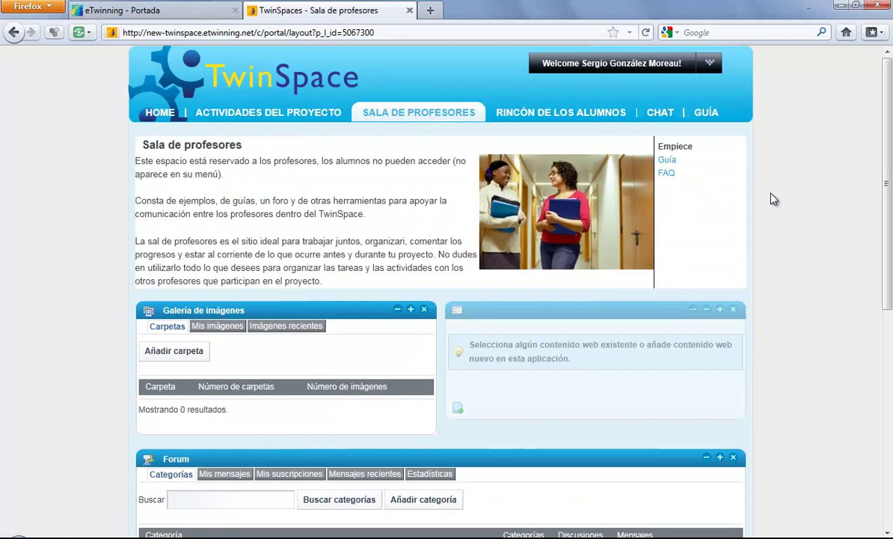
pyautogui.scroll(-5, 795, 179)
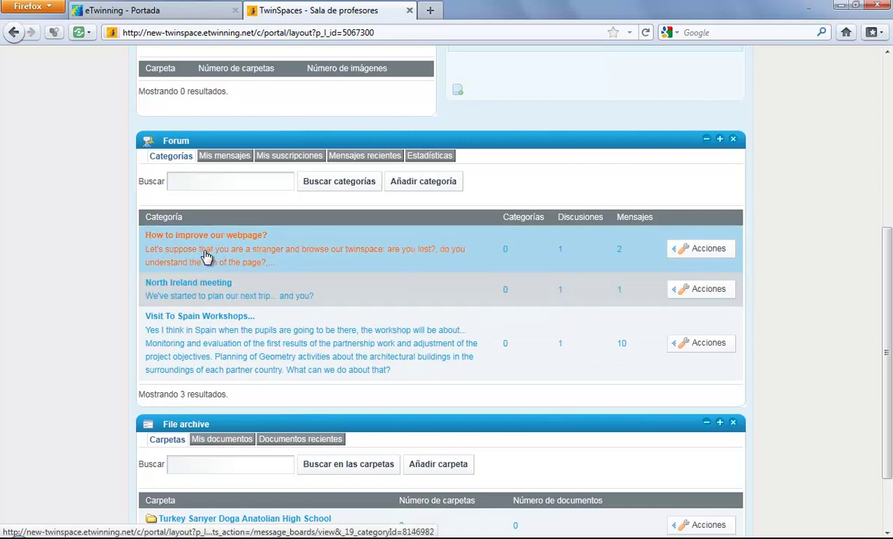
pyautogui.scroll(-3, 208, 256)
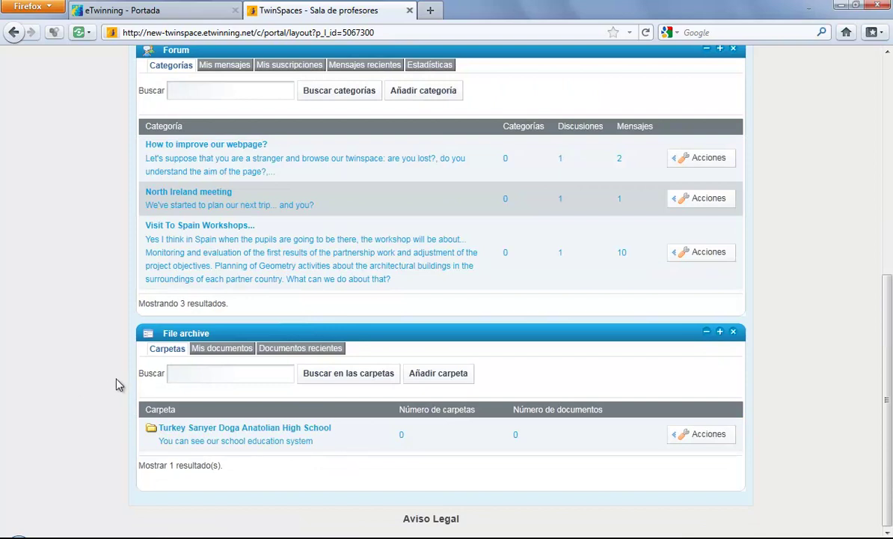
pyautogui.scroll(5, 116, 384)
pyautogui.scroll(2, 119, 372)
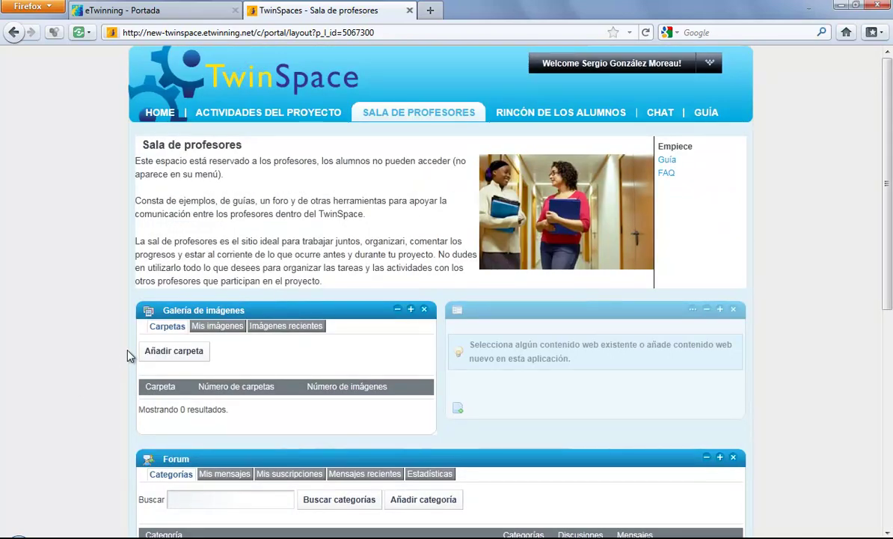
# Read the TwinSpace guide and FAQ pages linked from the Sala de profesores, closing each one to return to the section.
pyautogui.click(670, 162)
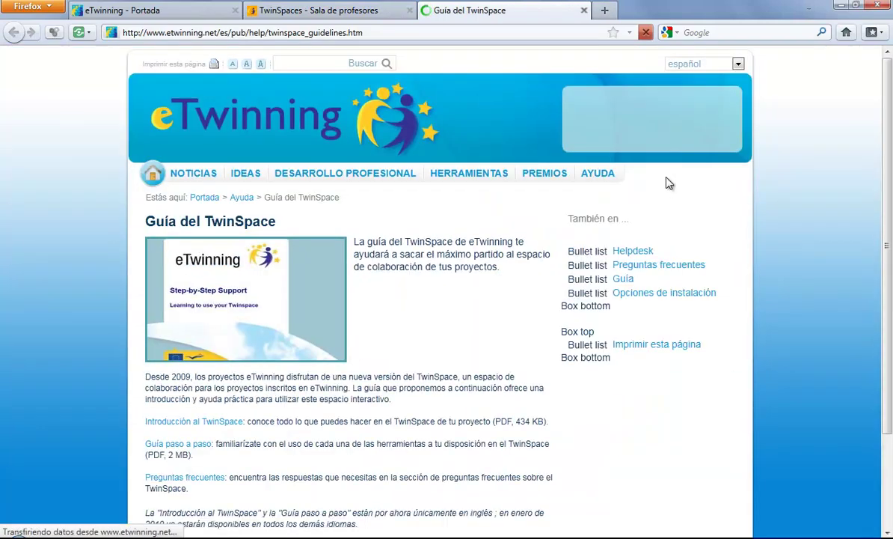
pyautogui.scroll(-3, 471, 235)
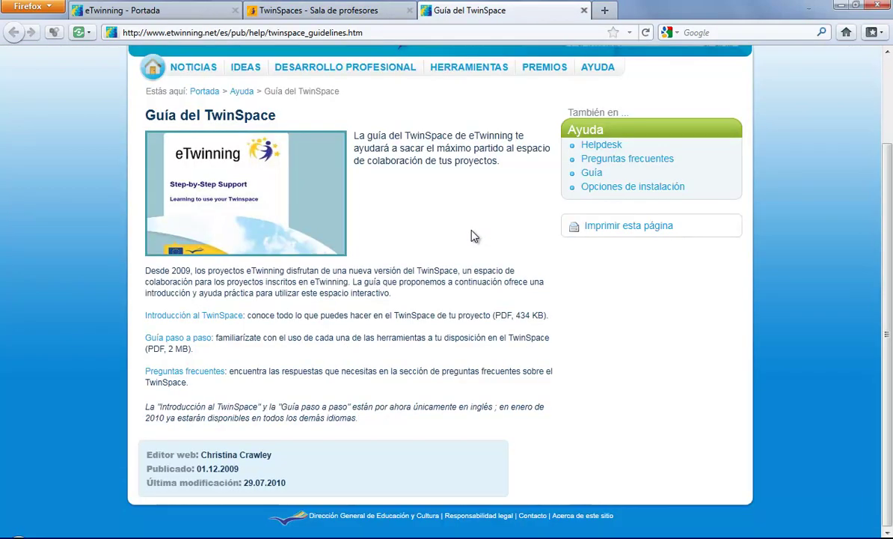
pyautogui.click(583, 11)
pyautogui.click(668, 172)
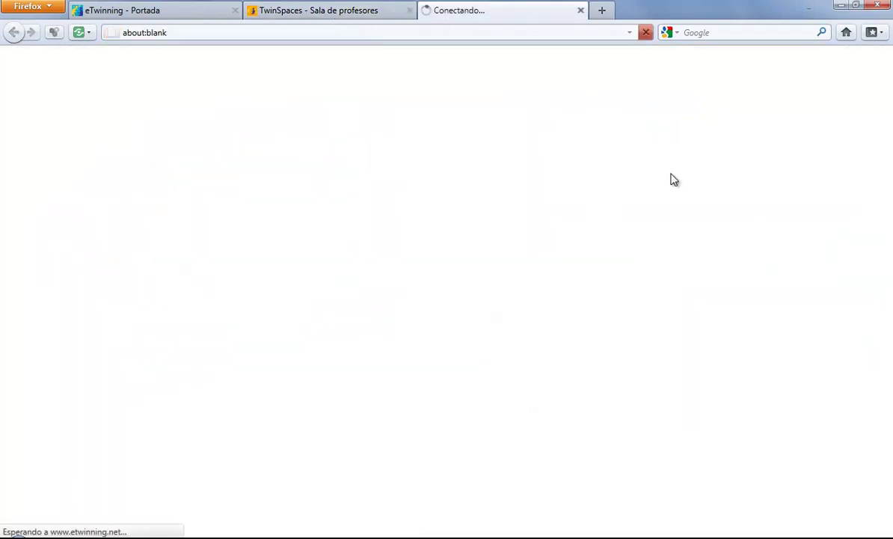
pyautogui.scroll(-6, 584, 206)
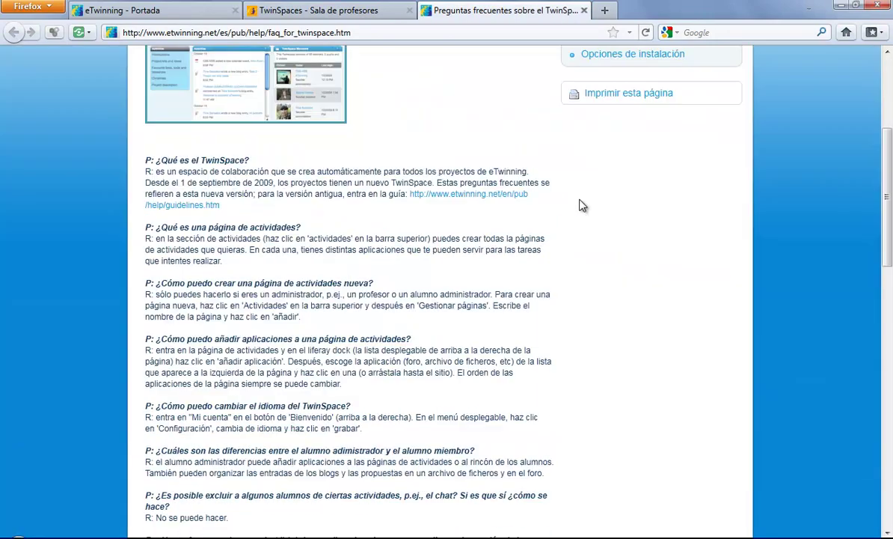
pyautogui.scroll(-15, 500, 147)
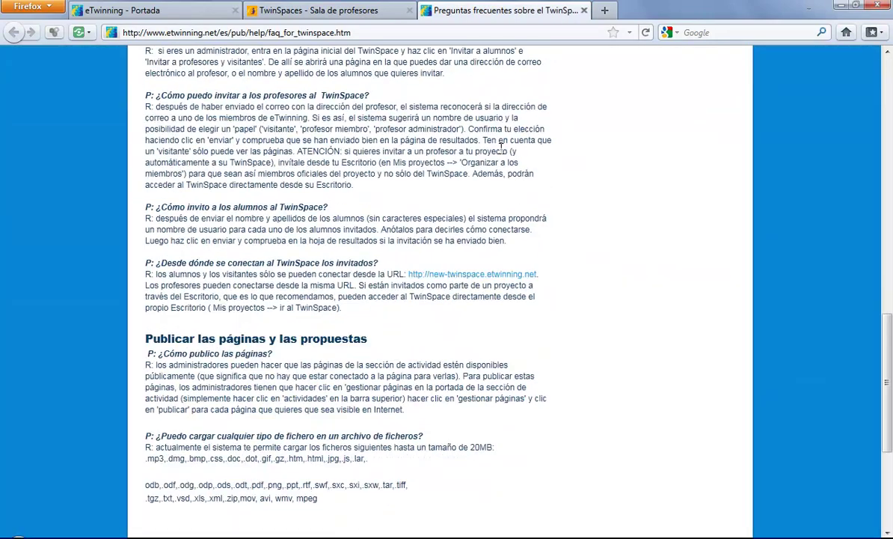
pyautogui.click(584, 11)
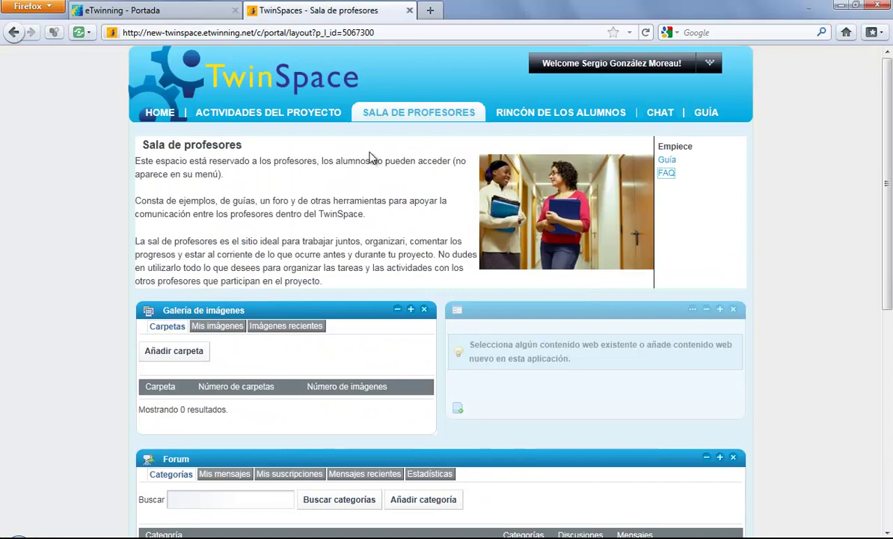
# Open the Rincón de los alumnos section and look through its account options, document library folders and forum categories.
pyautogui.click(522, 115)
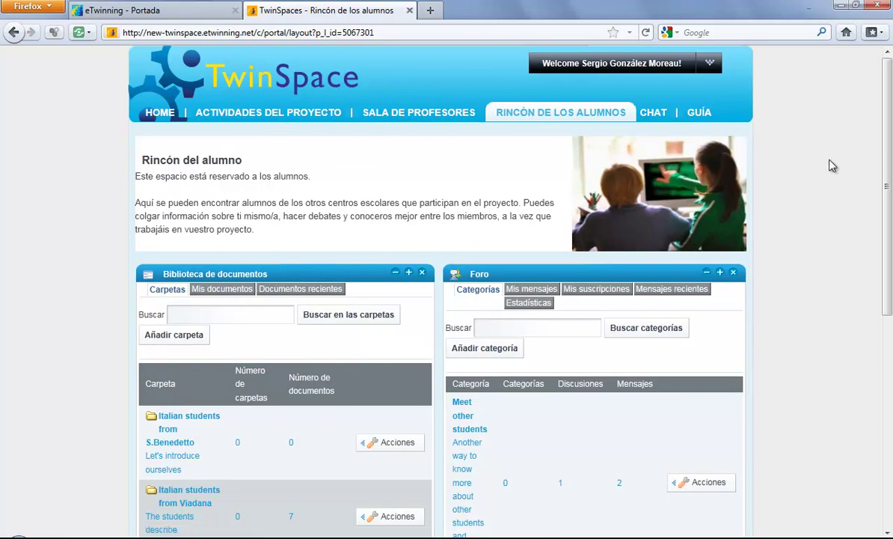
pyautogui.click(710, 64)
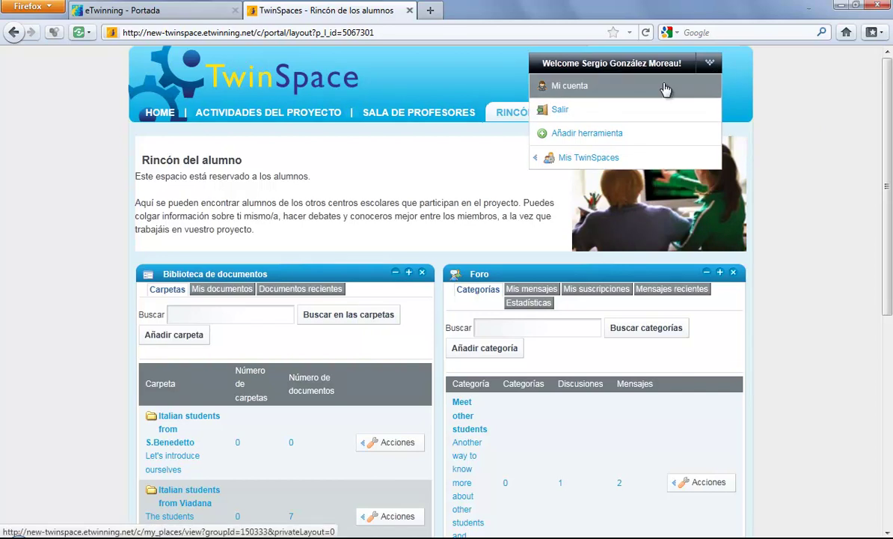
pyautogui.scroll(-4, 815, 202)
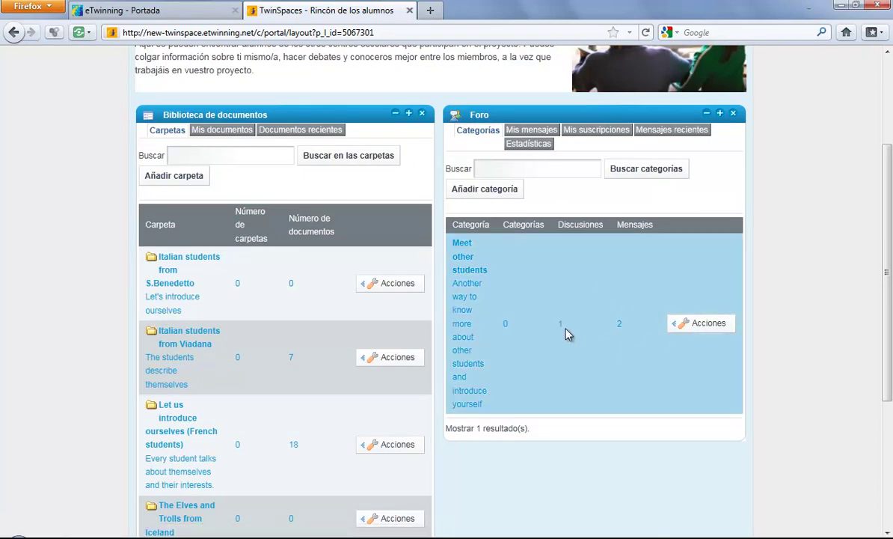
pyautogui.scroll(-4, 161, 291)
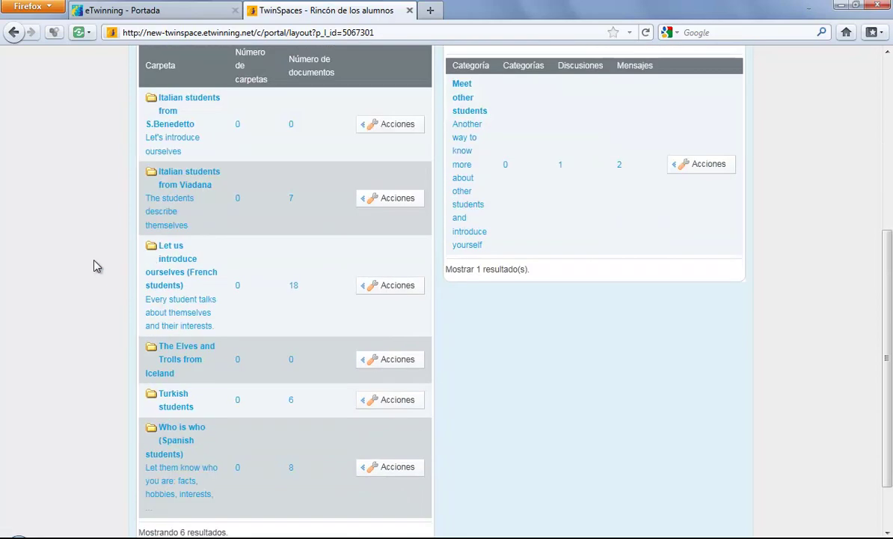
pyautogui.scroll(-2, 119, 198)
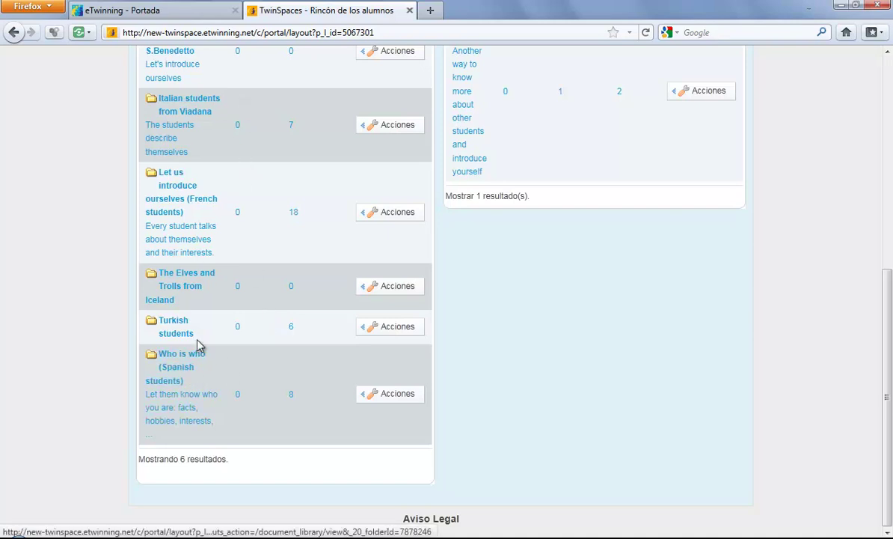
# Open the document folder "Let us introduce ourselves (French students)" and look through its list of files.
pyautogui.click(178, 214)
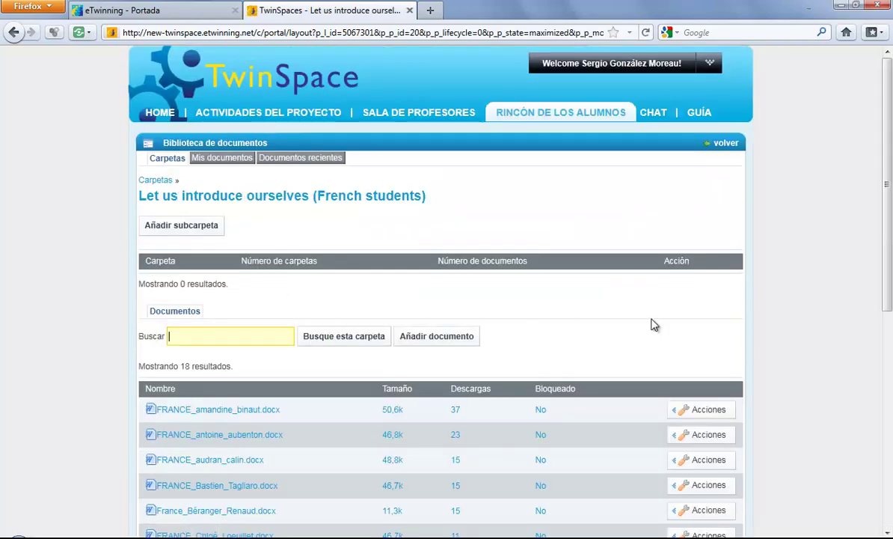
pyautogui.scroll(-3, 798, 327)
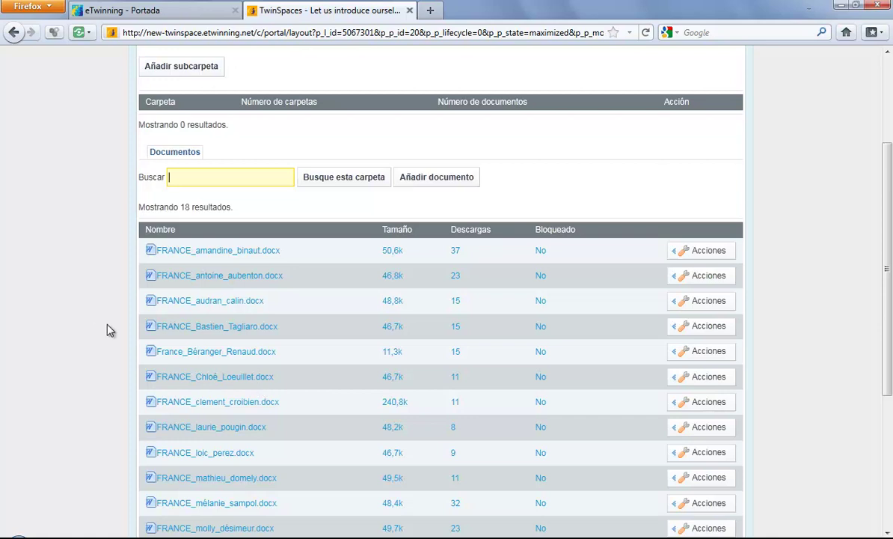
pyautogui.scroll(3, 195, 333)
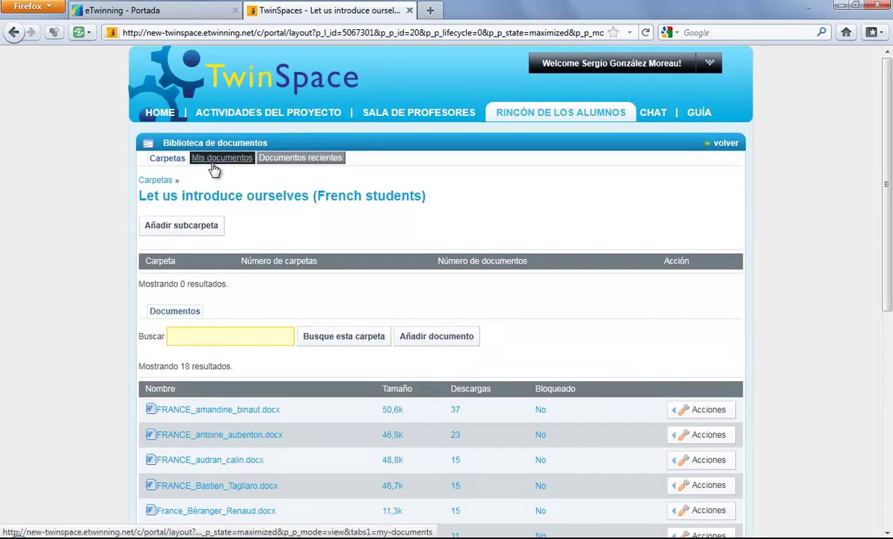
# View the project's chat room, close it and return to the TwinSpace home page.
pyautogui.click(653, 112)
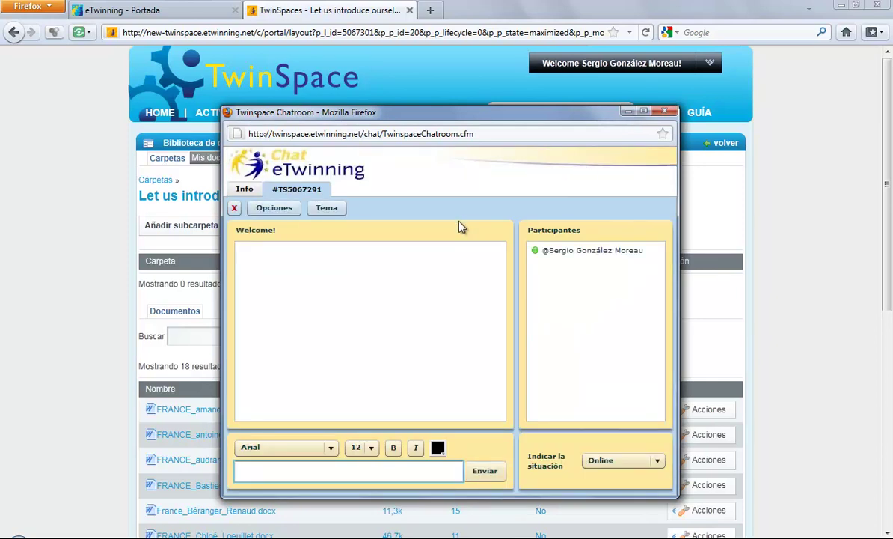
pyautogui.click(667, 113)
pyautogui.click(226, 194)
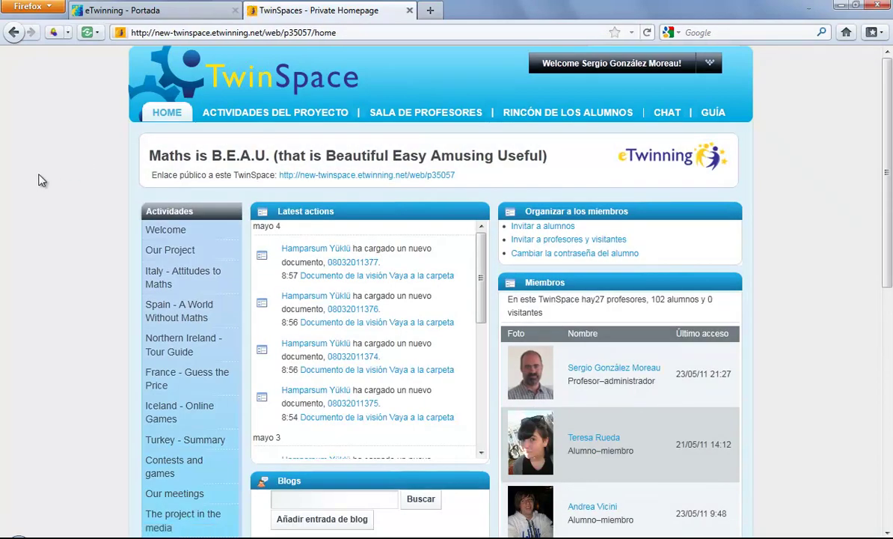
# Open the Turkey - Summary activity and add a folder named Test to its document library.
pyautogui.scroll(-4, 41, 180)
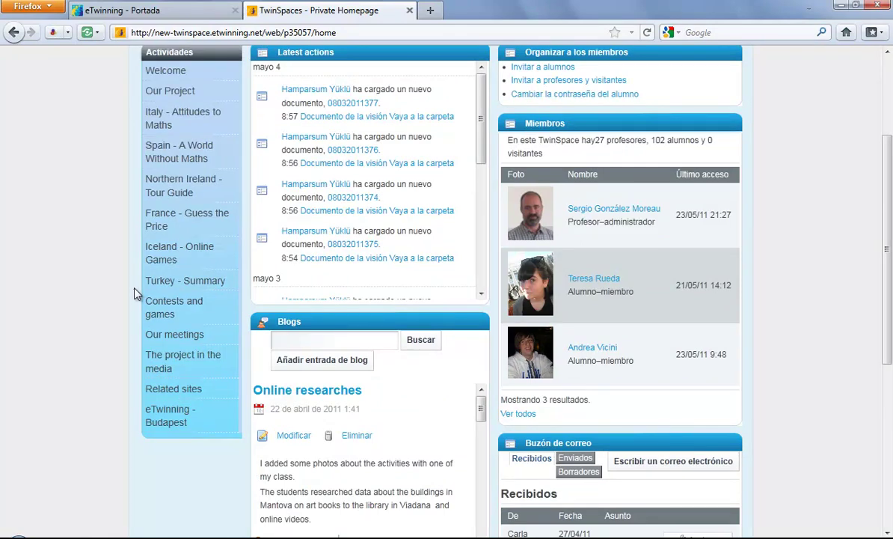
pyautogui.click(160, 284)
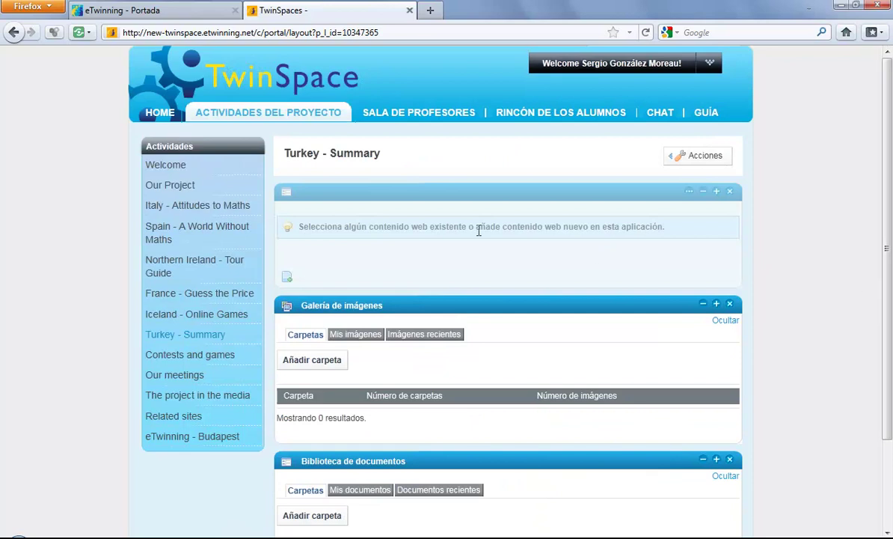
pyautogui.scroll(-2, 515, 291)
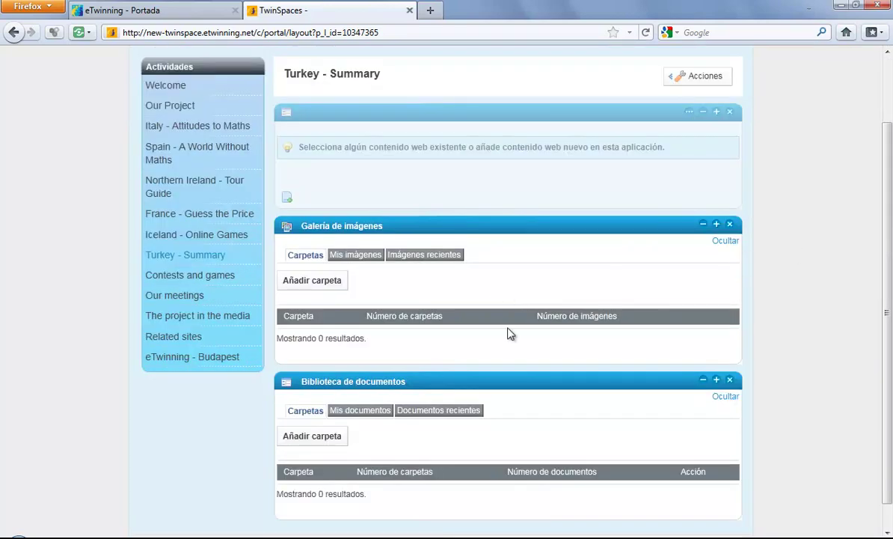
pyautogui.scroll(-1, 570, 346)
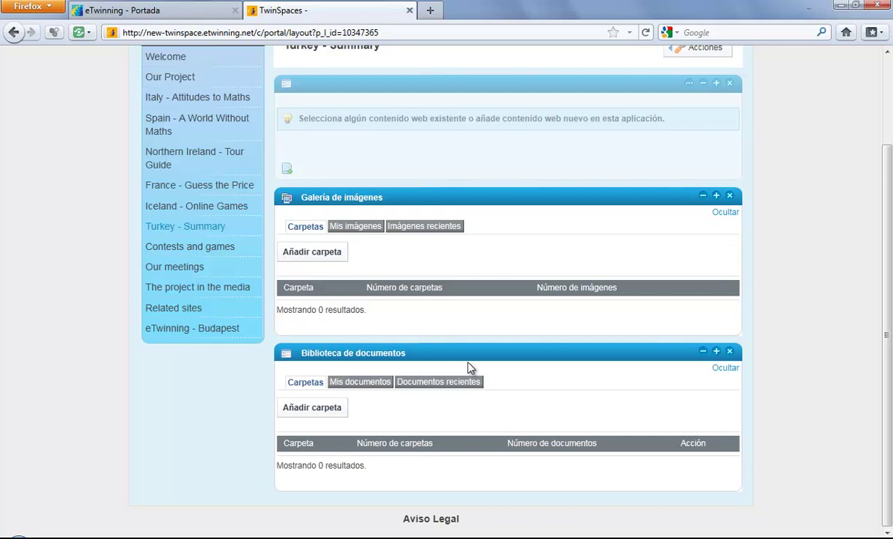
pyautogui.click(319, 410)
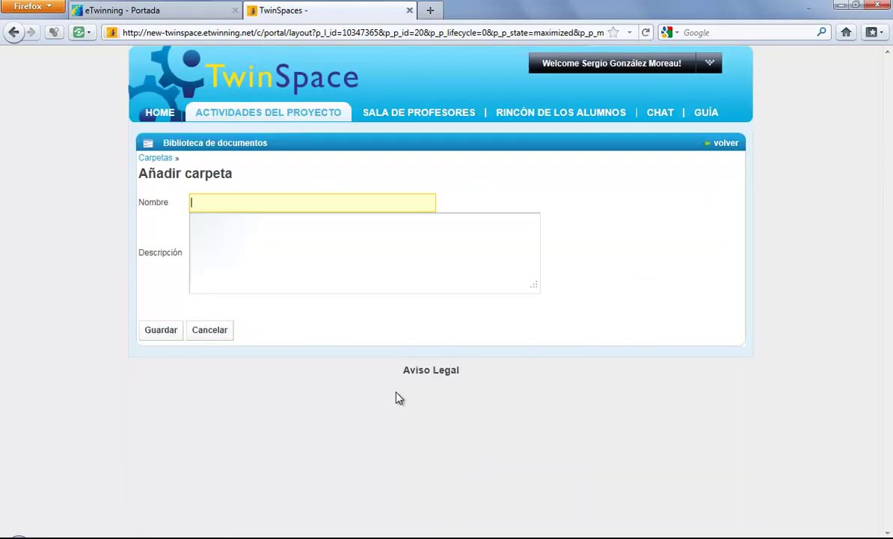
pyautogui.click(159, 330)
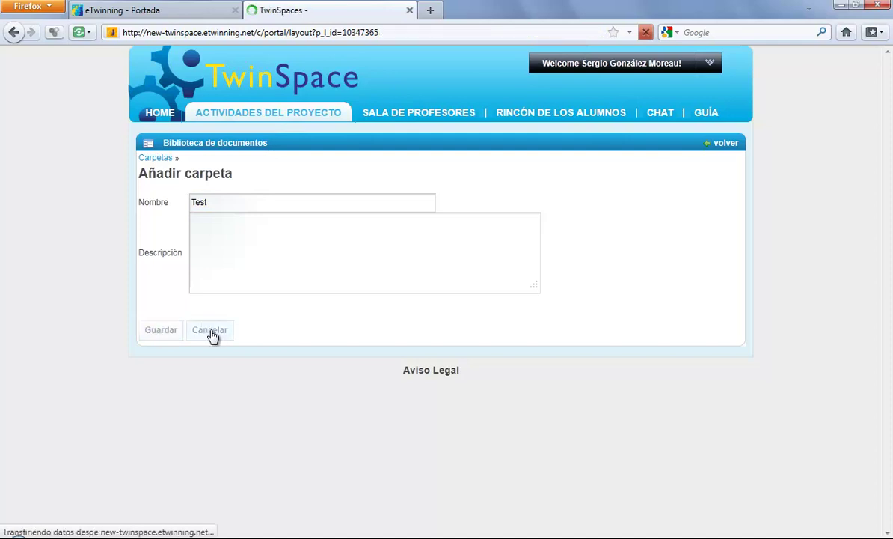
pyautogui.scroll(-4, 212, 336)
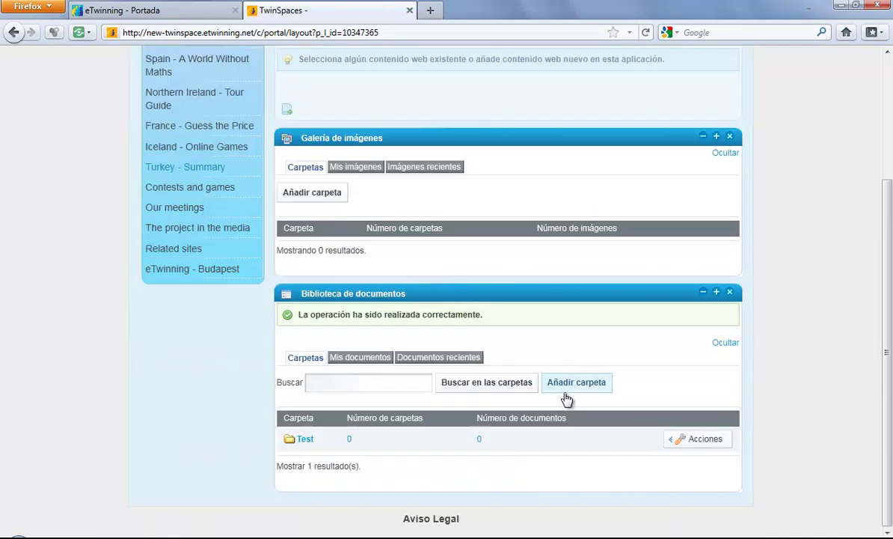
# Check the actions available for the Test folder, view its contents and return to the Turkey - Summary page.
pyautogui.click(674, 443)
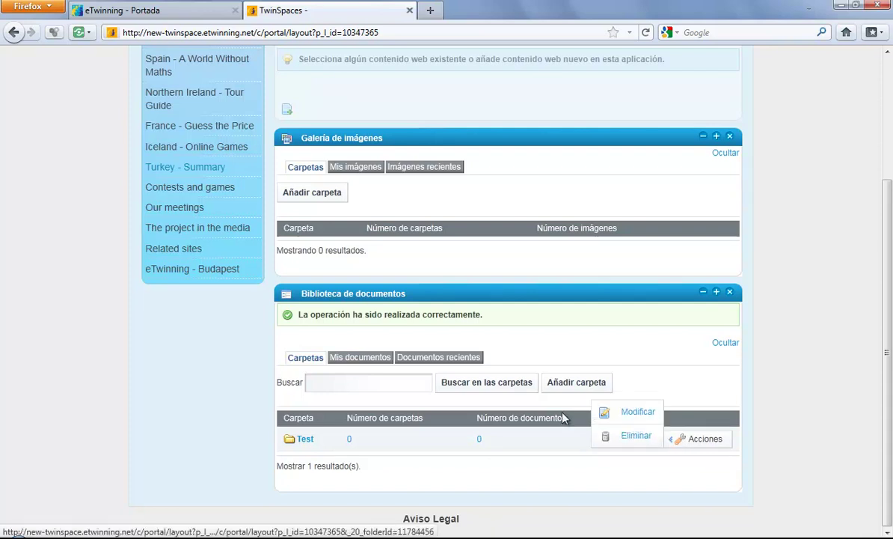
pyautogui.click(303, 439)
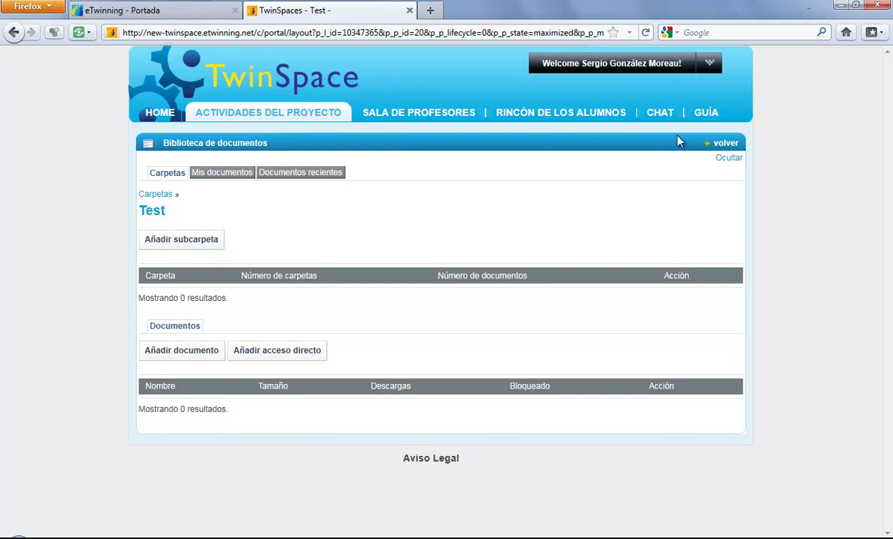
pyautogui.click(723, 144)
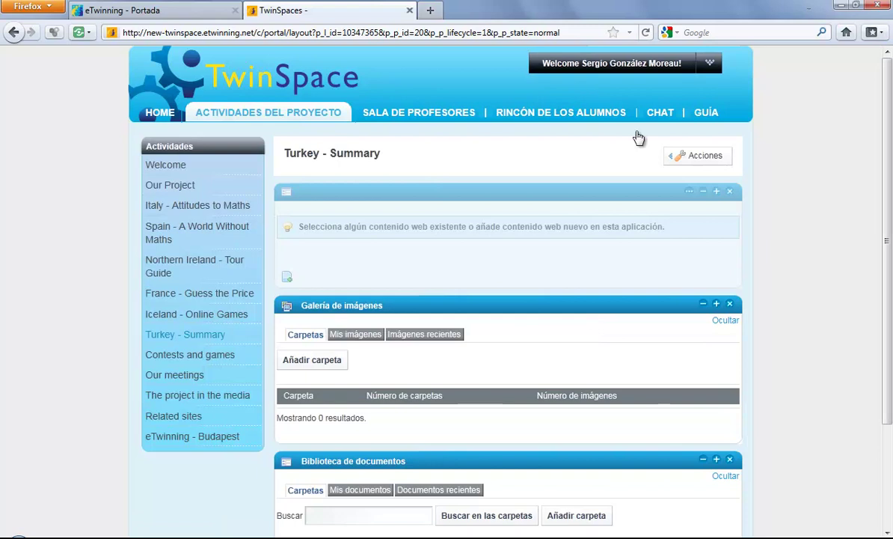
# Look through the Colaboración and Gestión del contenido tools that can be added to the Turkey - Summary page, and close the list.
pyautogui.click(679, 165)
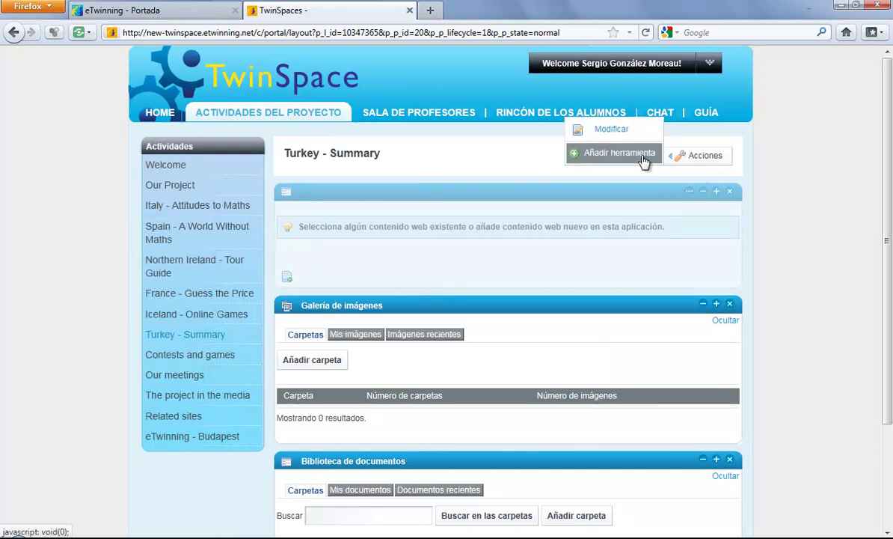
pyautogui.click(620, 153)
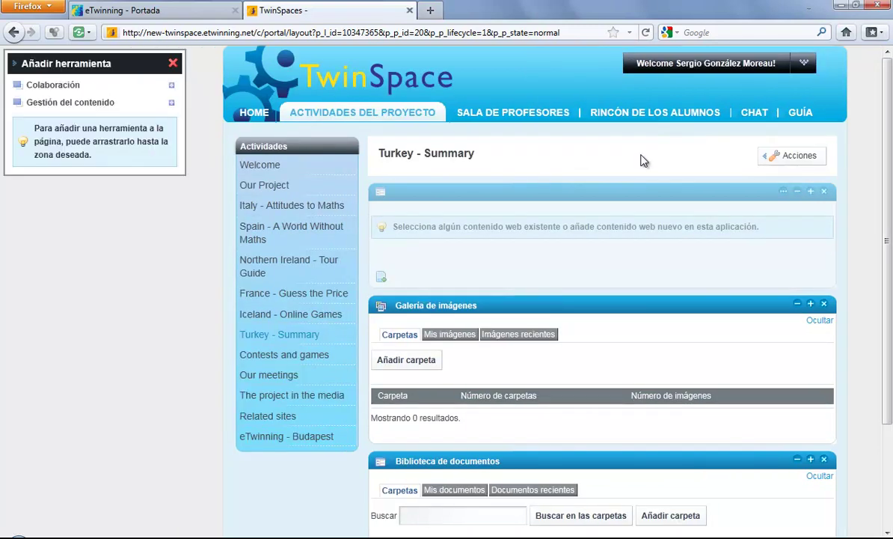
pyautogui.click(172, 103)
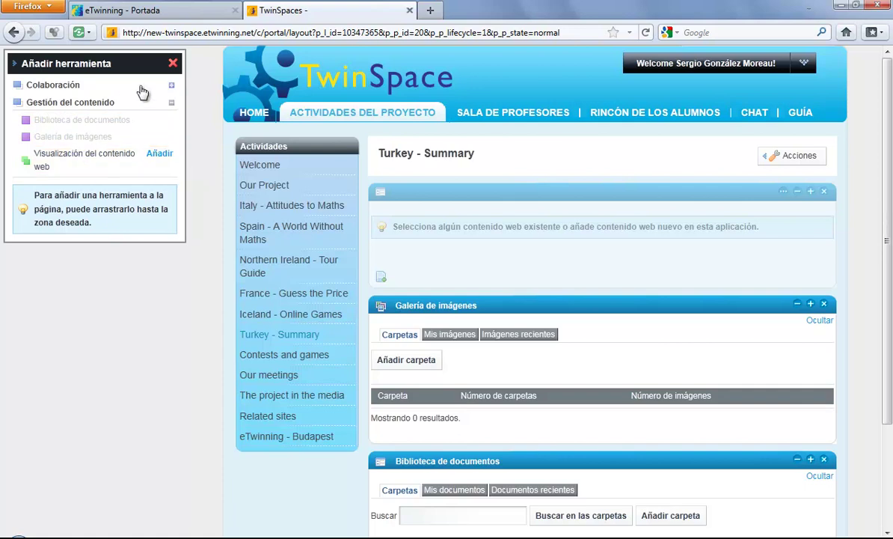
pyautogui.click(172, 84)
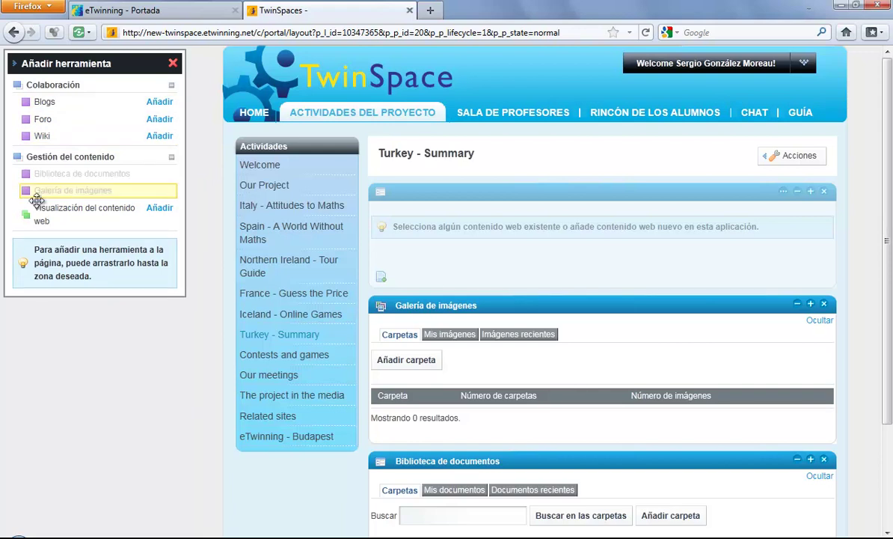
pyautogui.click(173, 63)
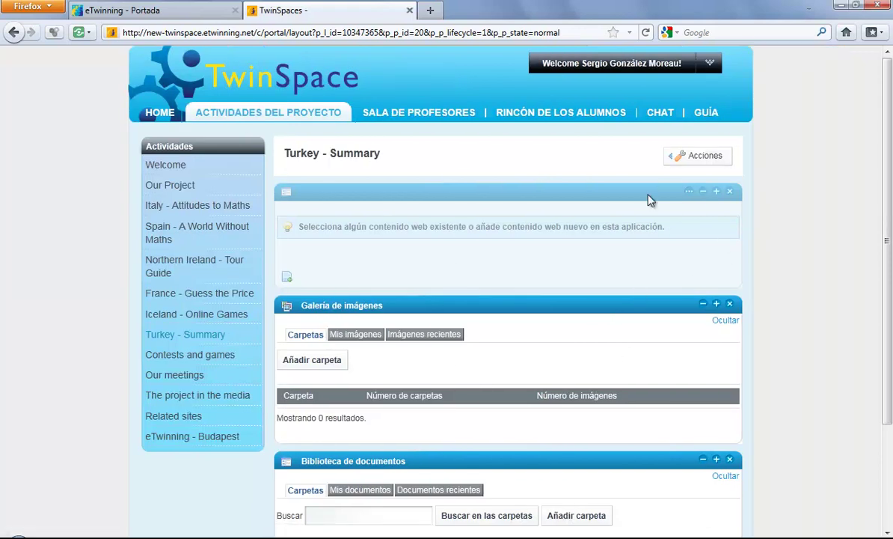
# View the new web content editor for the Turkey - Summary page, cancel it and look over the page's remaining sections.
pyautogui.click(290, 279)
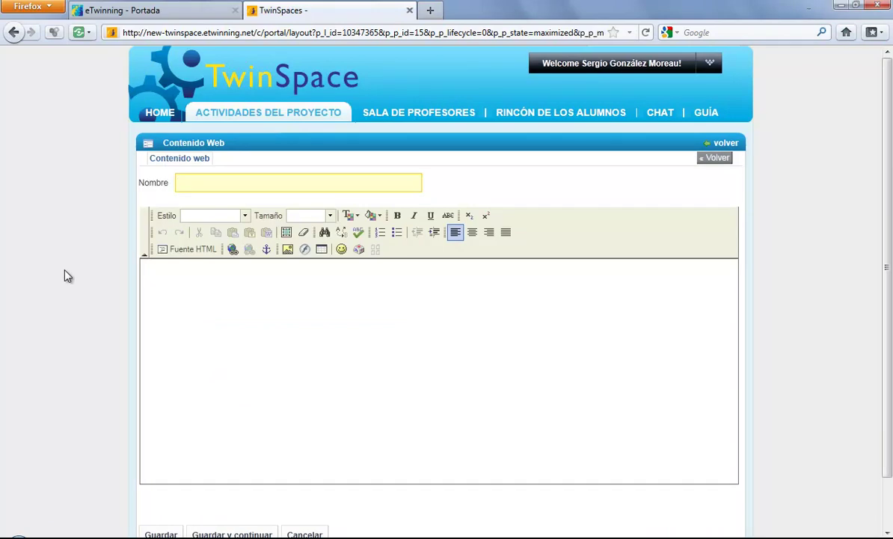
pyautogui.scroll(-2, 61, 262)
pyautogui.click(306, 481)
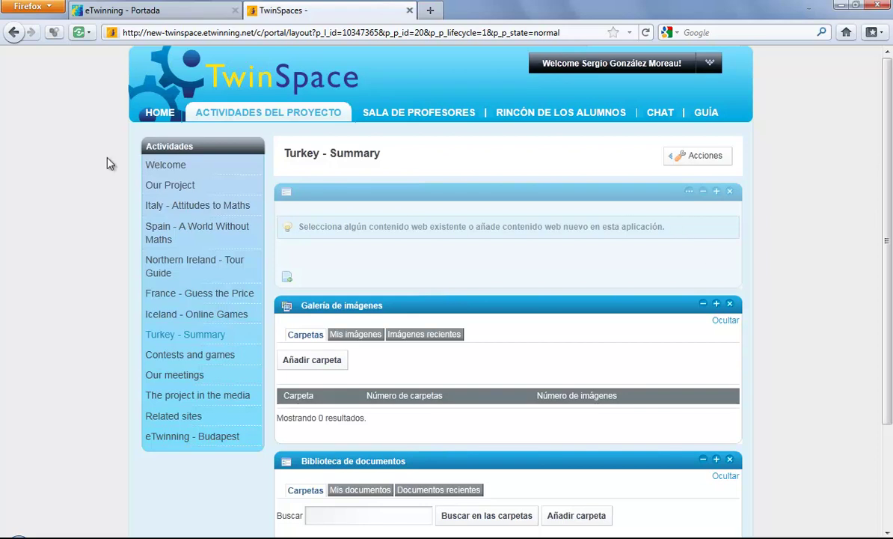
pyautogui.scroll(-3, 771, 378)
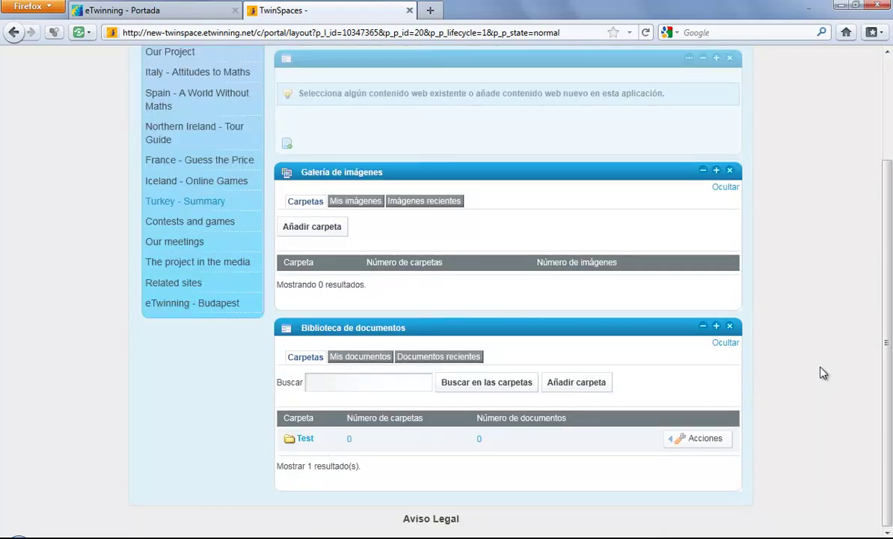
pyautogui.scroll(3, 822, 373)
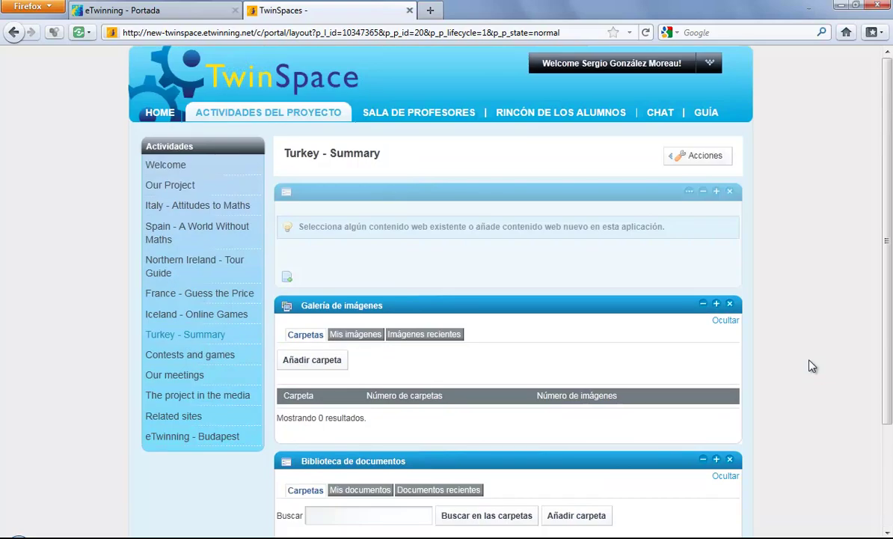
# Return to the TwinSpace home page, look it over and log out of the account.
pyautogui.click(159, 112)
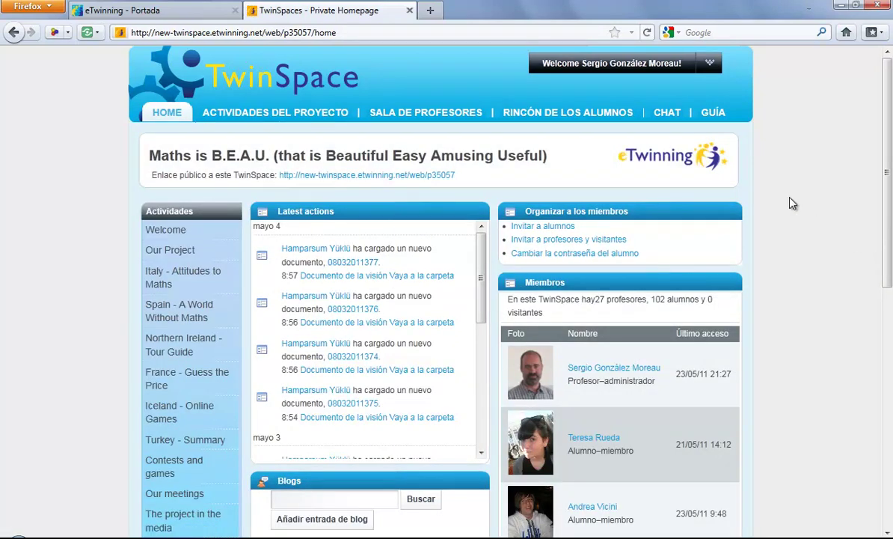
pyautogui.scroll(-10, 808, 215)
pyautogui.scroll(10, 789, 202)
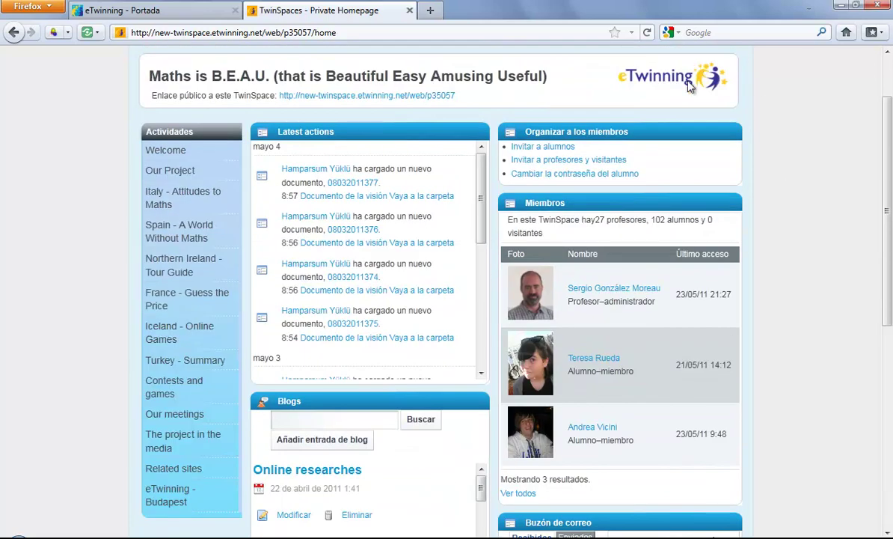
pyautogui.scroll(2, 658, 75)
pyautogui.moveTo(707, 70)
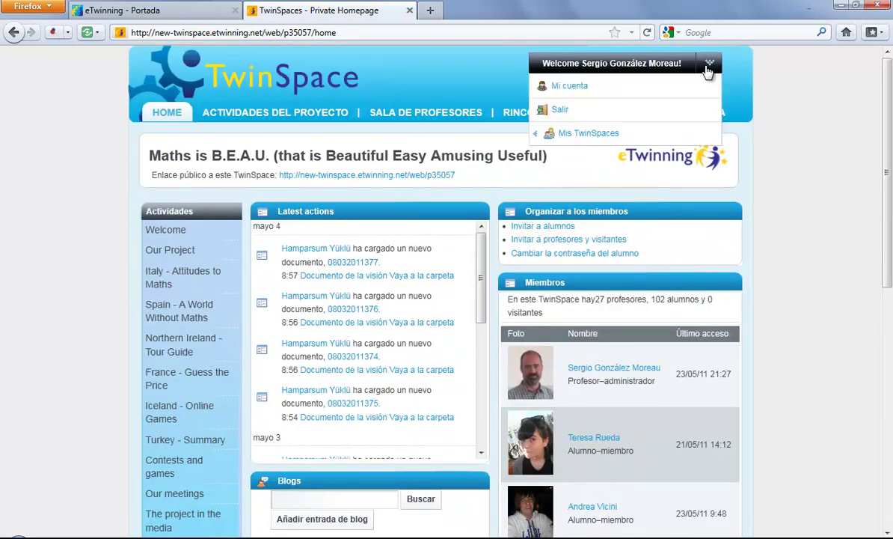
pyautogui.click(634, 118)
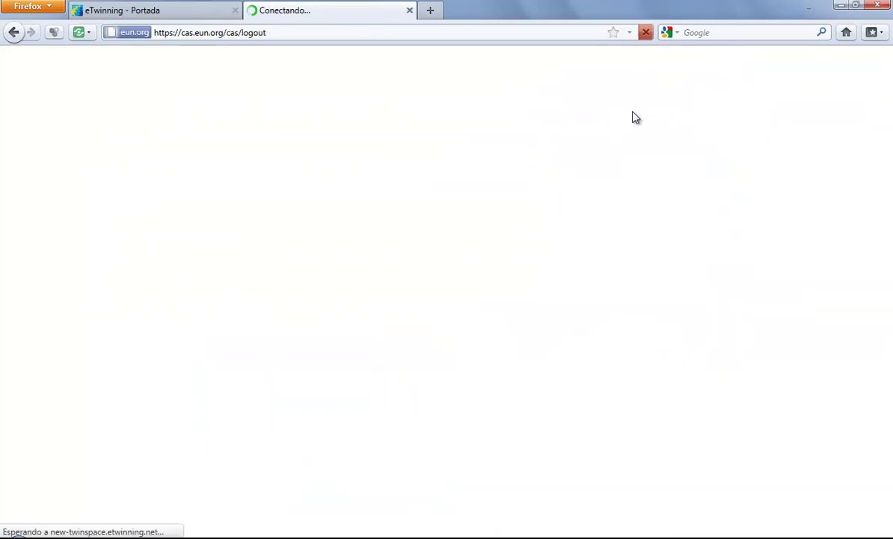